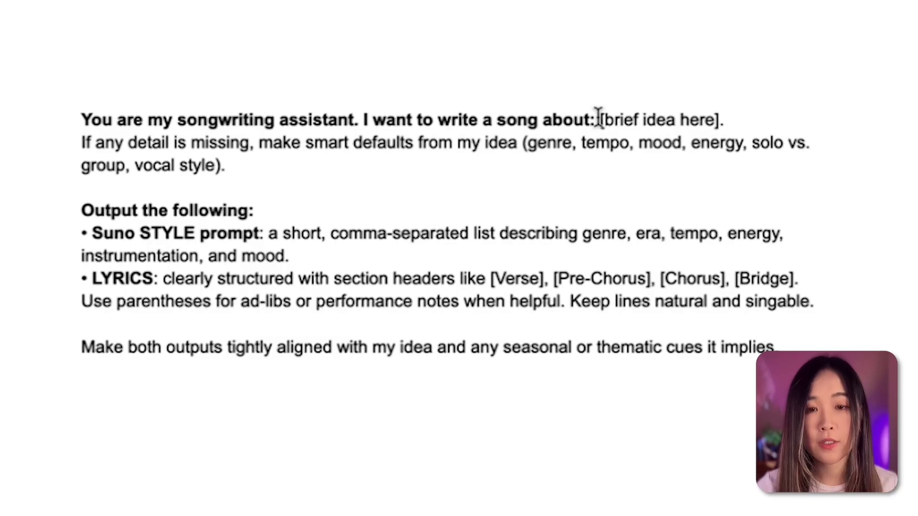
Step: Select the "[brief idea here]" placeholder in the songwriting prompt and review the generated Suno style prompt and lyrics
{"action": "left_click_drag", "start_coordinate": [598, 116], "coordinate": [742, 119]}
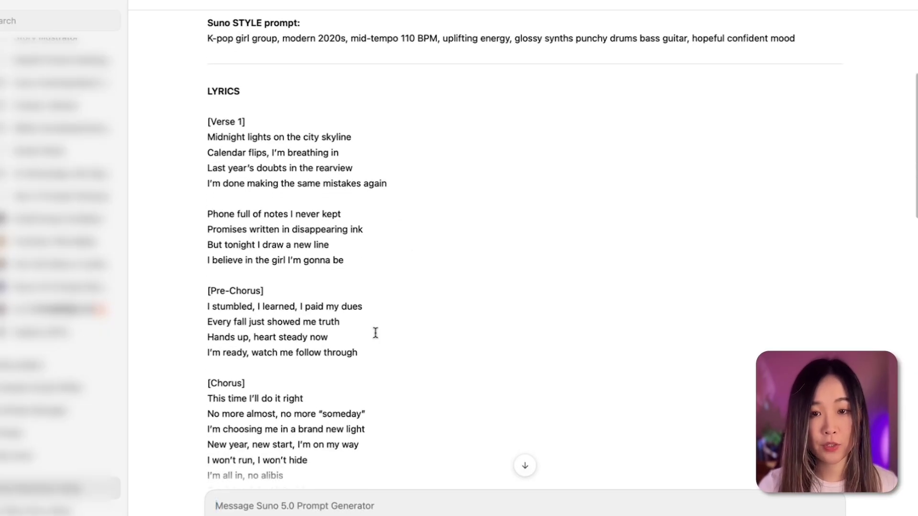
{"action": "scroll", "coordinate": [375, 333], "scroll_direction": "down", "scroll_amount": 3}
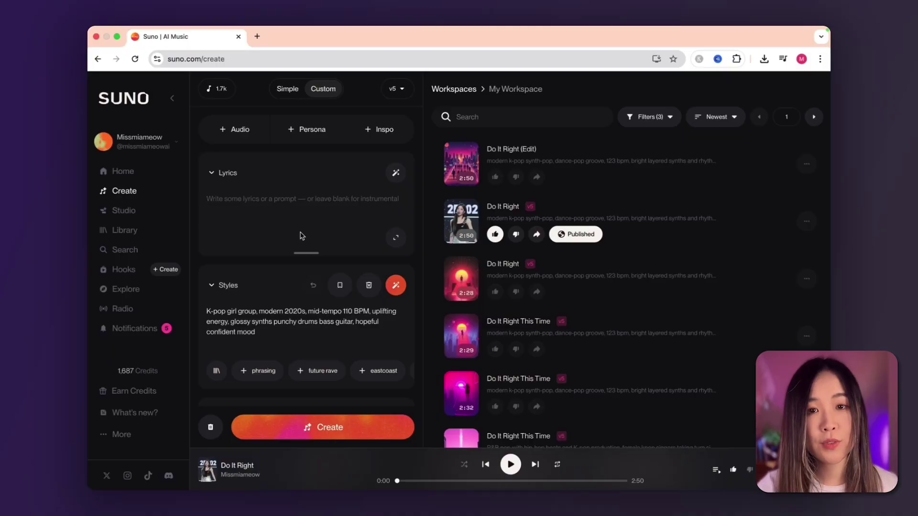
Step: Switch to Suno, review the custom song settings and download the song "Do It Right" as WAV audio
{"action": "scroll", "coordinate": [301, 235], "scroll_direction": "down", "scroll_amount": 5}
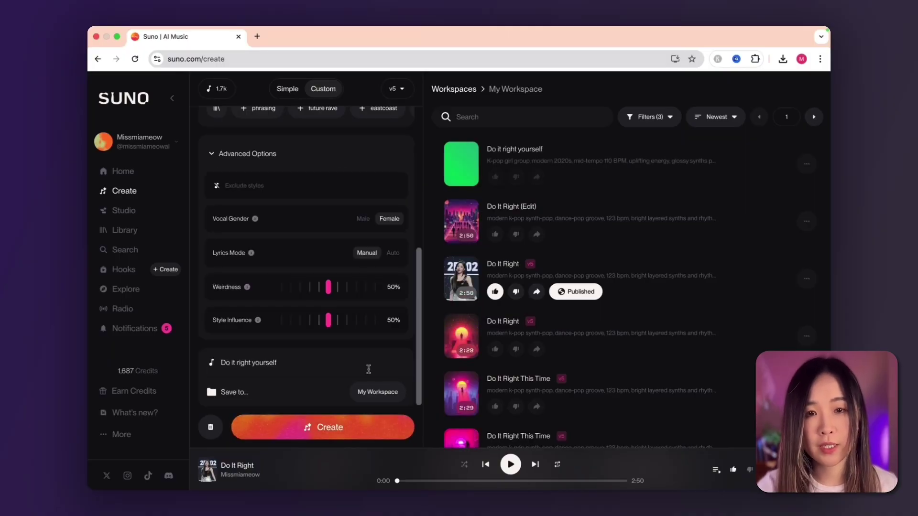
{"action": "scroll", "coordinate": [368, 369], "scroll_direction": "up", "scroll_amount": 2}
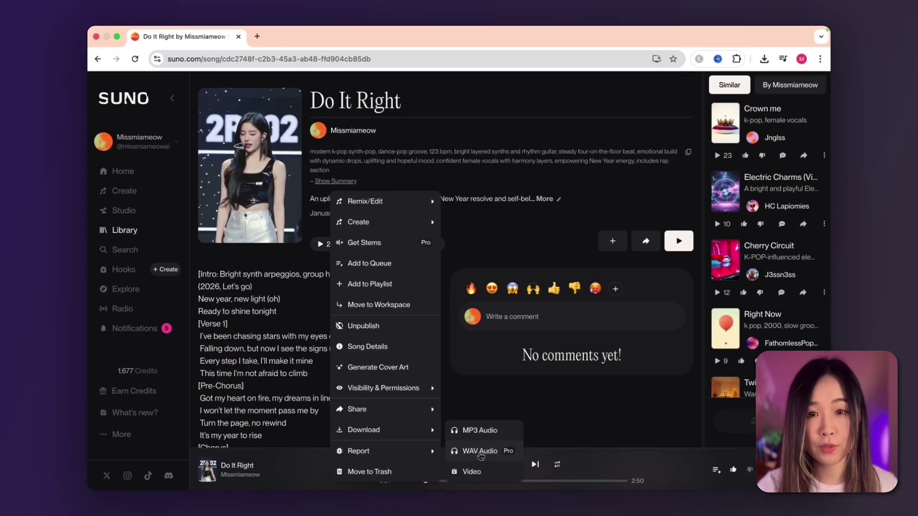
{"action": "left_click", "coordinate": [480, 447]}
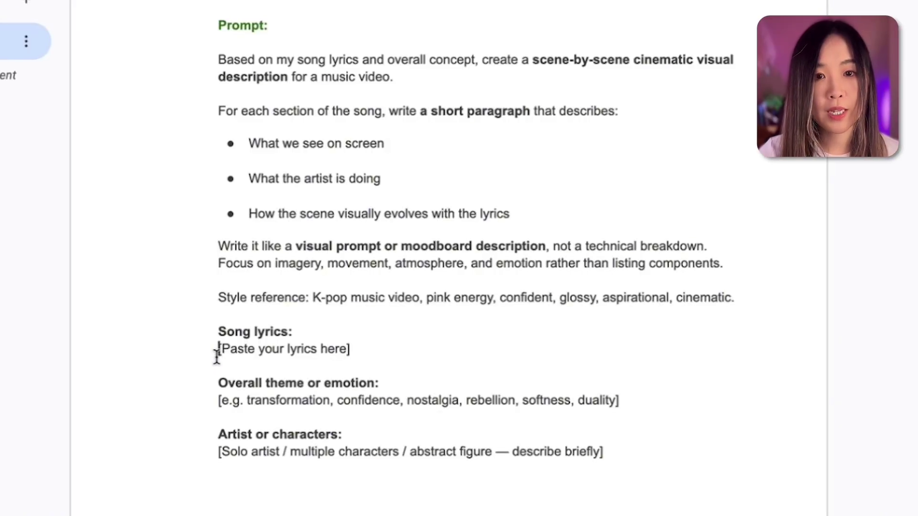
Step: Fill the music video prompt with the song lyrics, theme "Kpop, pink energy, celebration, new year" and a solo artist with dark brown hair and blonde highlights
{"action": "left_click_drag", "start_coordinate": [216, 354], "coordinate": [362, 348]}
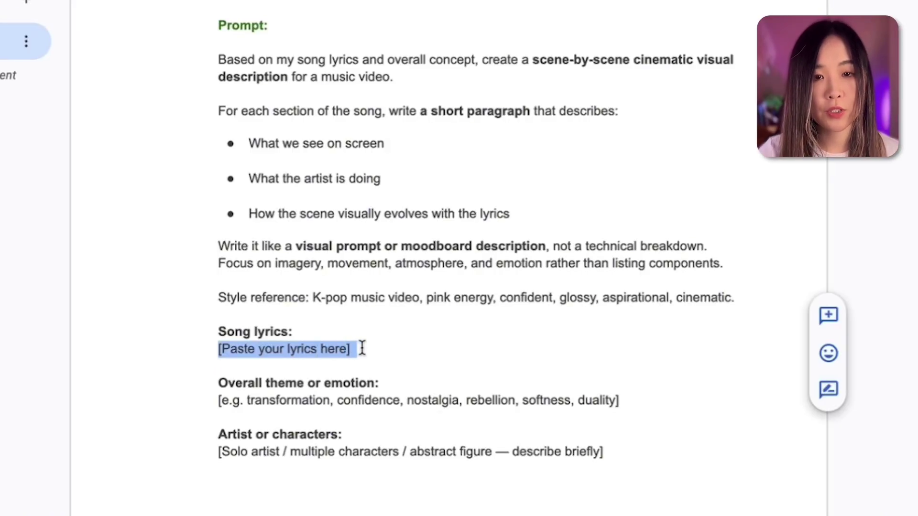
{"action": "key", "text": "ctrl+v"}
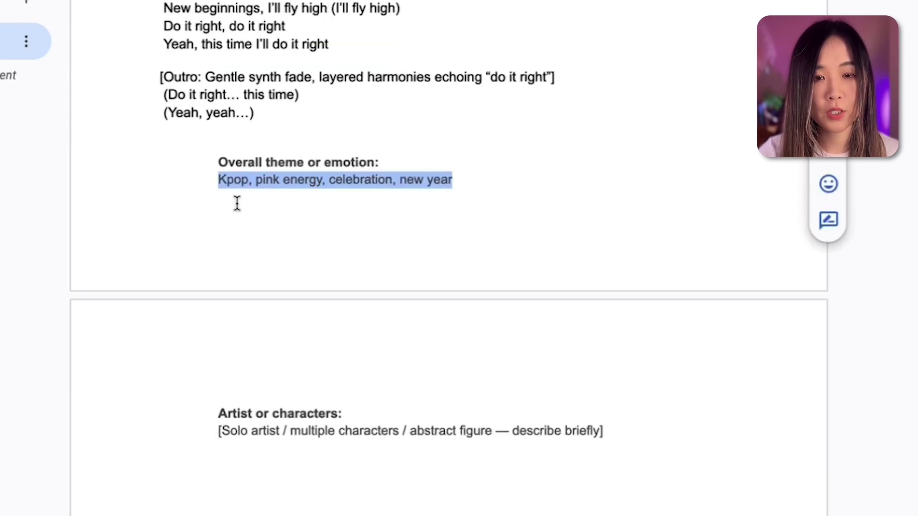
{"action": "left_click", "coordinate": [236, 199]}
{"action": "left_click_drag", "start_coordinate": [214, 182], "coordinate": [498, 182]}
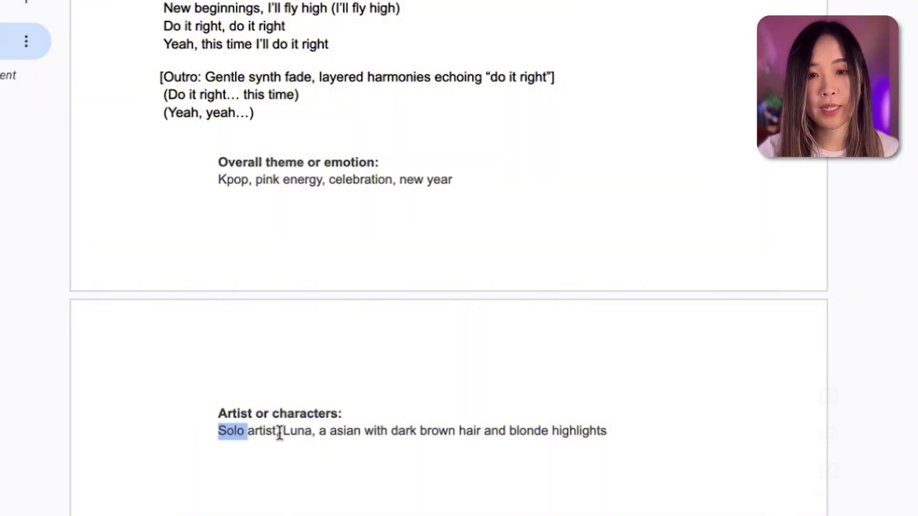
{"action": "left_click_drag", "start_coordinate": [279, 434], "coordinate": [675, 444]}
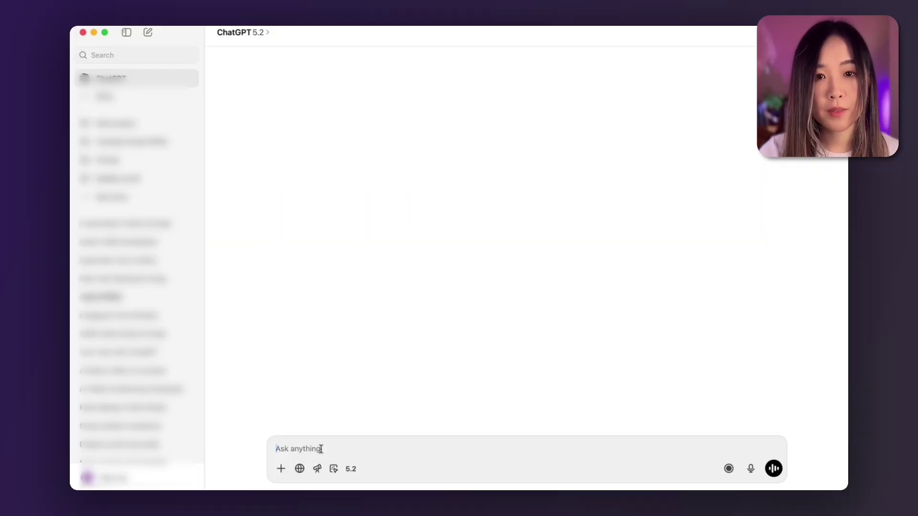
Step: Submit the completed music video prompt in ChatGPT and read through the scene descriptions for each song section
{"action": "key", "text": "super+v"}
{"action": "left_click", "coordinate": [773, 469]}
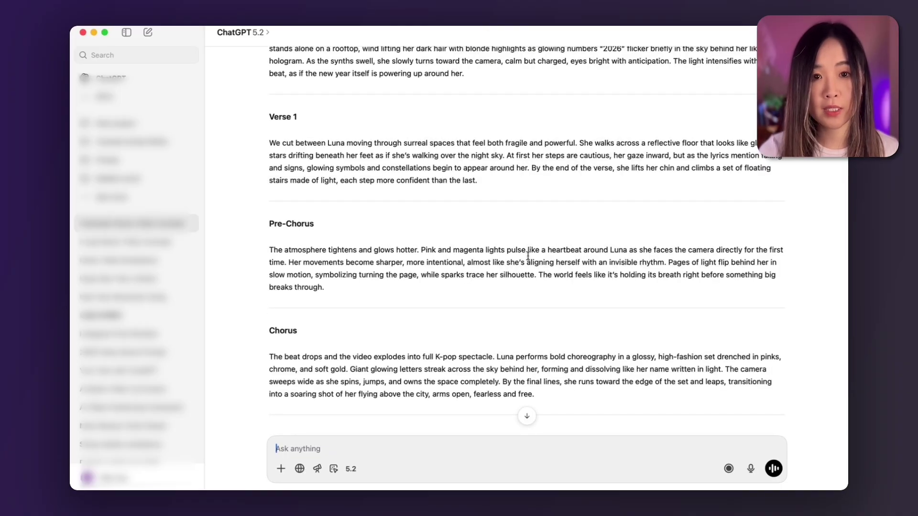
{"action": "scroll", "coordinate": [527, 256], "scroll_direction": "down", "scroll_amount": 5}
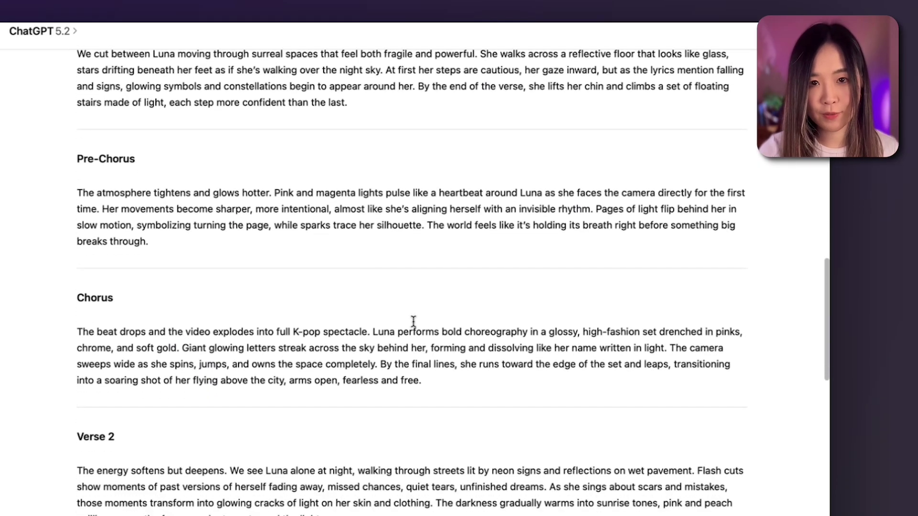
{"action": "scroll", "coordinate": [414, 321], "scroll_direction": "down", "scroll_amount": 3}
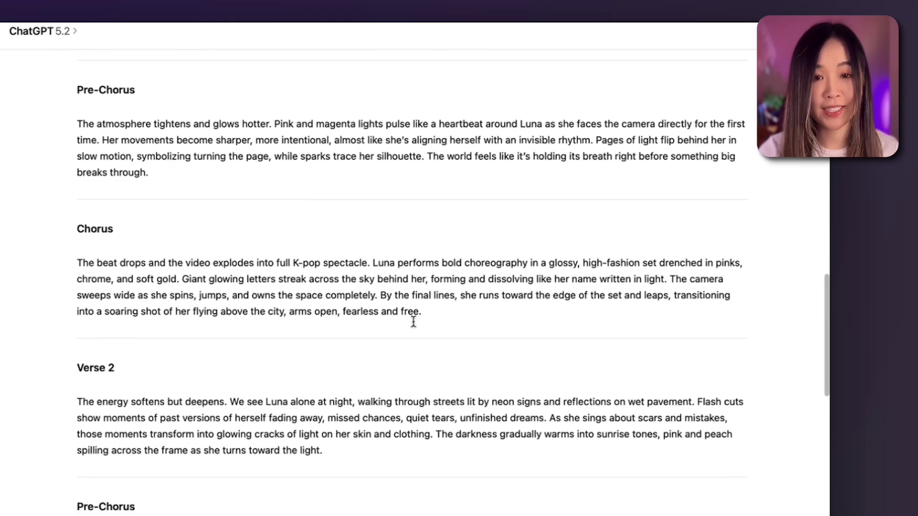
{"action": "scroll", "coordinate": [414, 321], "scroll_direction": "down", "scroll_amount": 2}
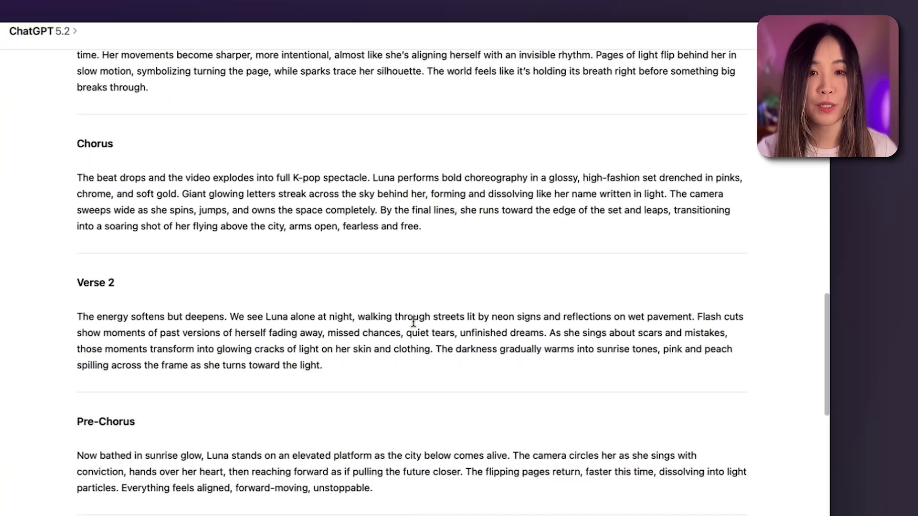
{"action": "scroll", "coordinate": [413, 322], "scroll_direction": "down", "scroll_amount": 4}
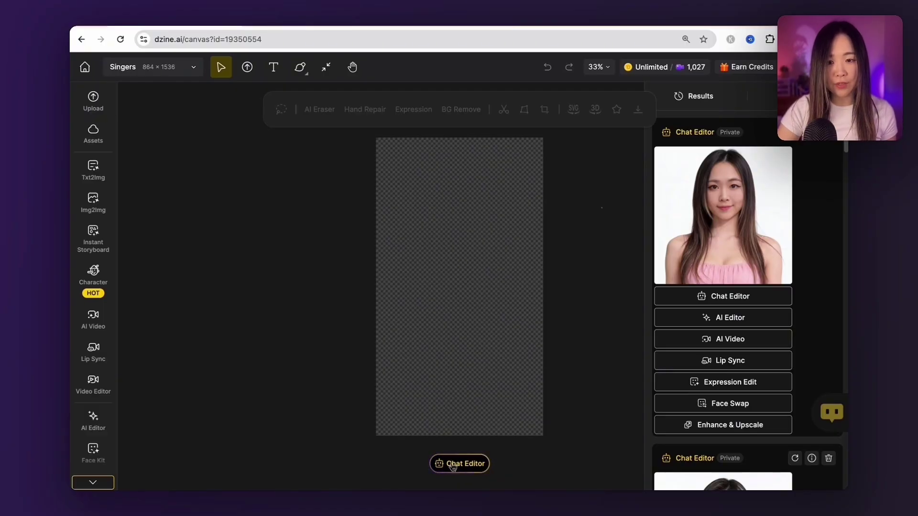
Step: In Dzine, open the Chat Editor with the woman's reference image and the female K-pop idol portrait prompt
{"action": "left_click", "coordinate": [453, 466]}
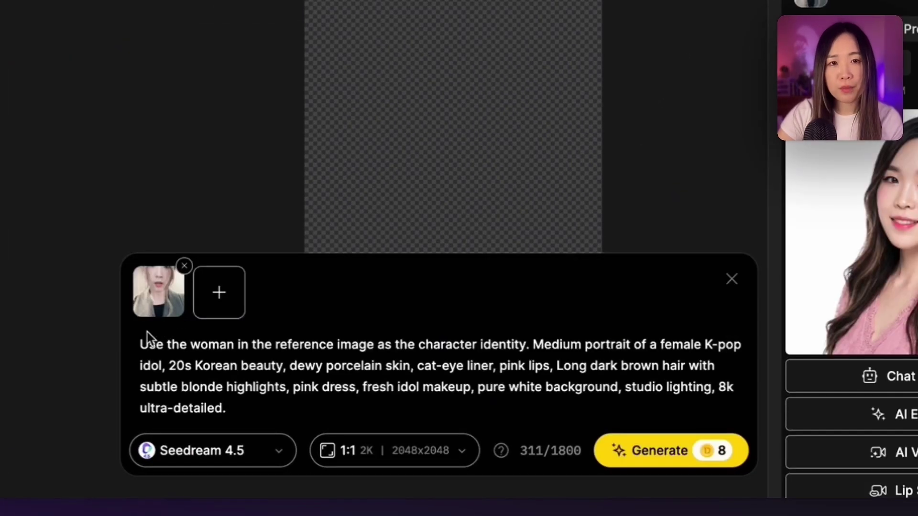
{"action": "mouse_move", "coordinate": [156, 317]}
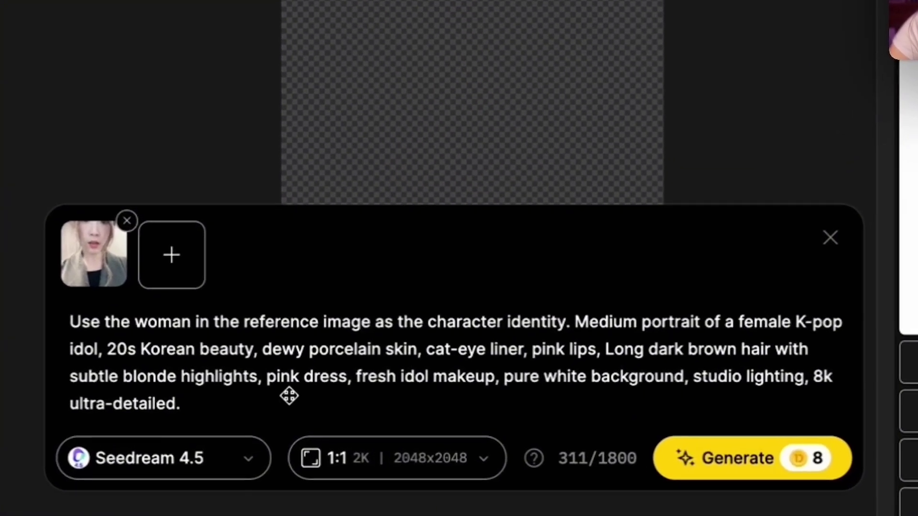
{"action": "left_click_drag", "start_coordinate": [263, 403], "coordinate": [49, 285]}
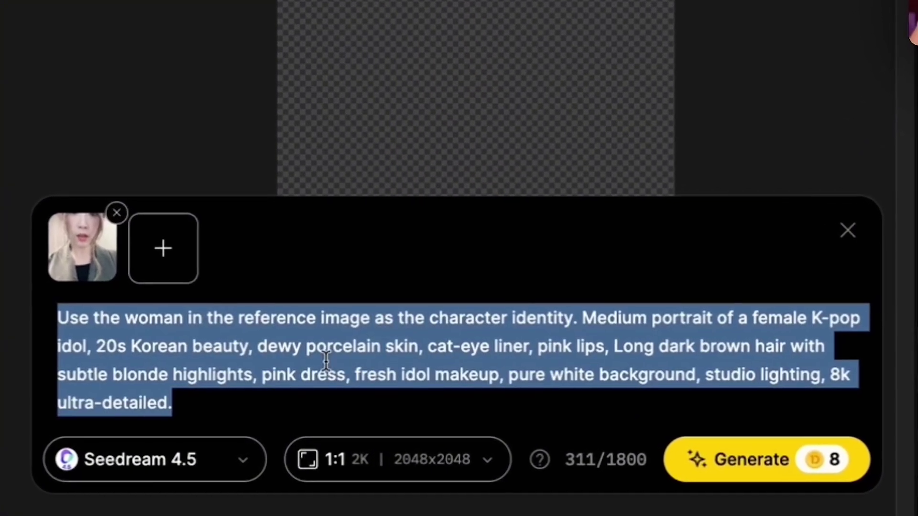
Step: Review the available models and aspect ratios, keep Seedream 4.5 at 1:1 2K, and generate the K-pop idol portrait from the reference image
{"action": "left_click", "coordinate": [153, 459]}
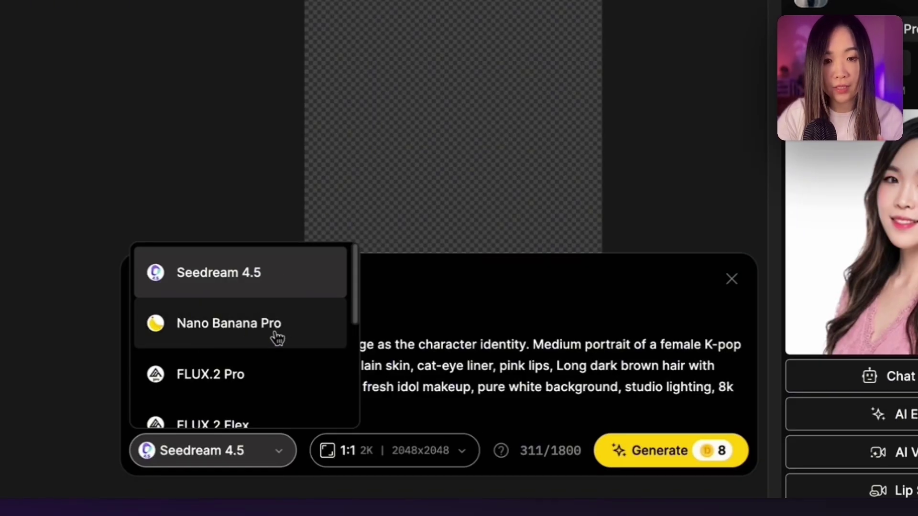
{"action": "scroll", "coordinate": [286, 338], "scroll_direction": "down", "scroll_amount": 5}
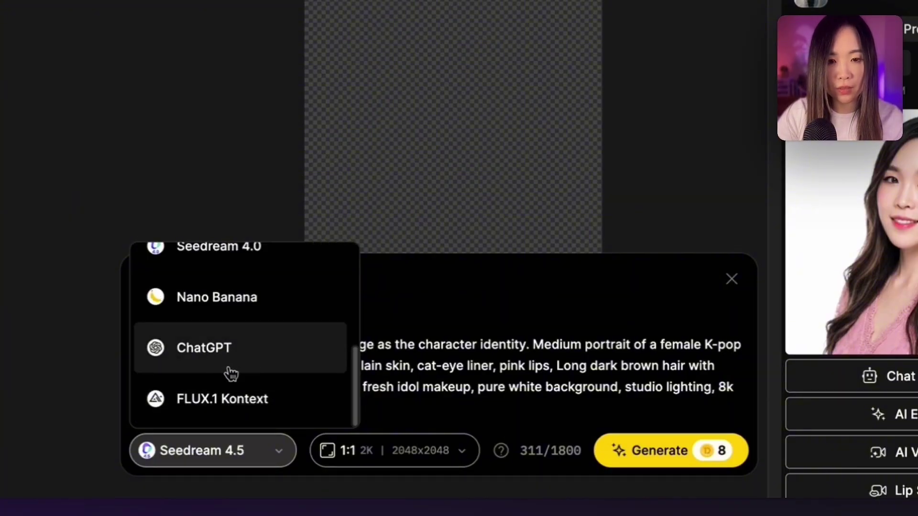
{"action": "scroll", "coordinate": [263, 356], "scroll_direction": "up", "scroll_amount": 2}
{"action": "left_click", "coordinate": [370, 451]}
{"action": "left_click", "coordinate": [371, 451]}
{"action": "scroll", "coordinate": [407, 382], "scroll_direction": "down", "scroll_amount": 2}
{"action": "scroll", "coordinate": [415, 384], "scroll_direction": "up", "scroll_amount": 2}
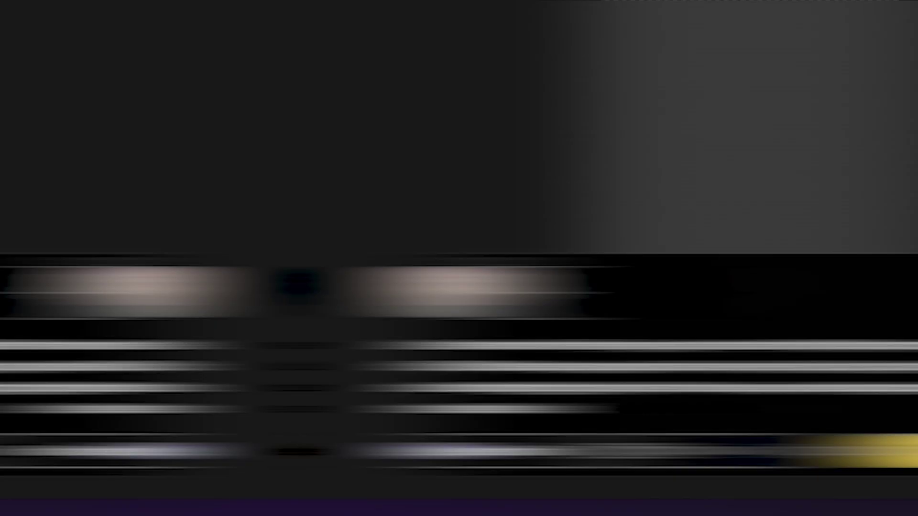
{"action": "left_click", "coordinate": [749, 485]}
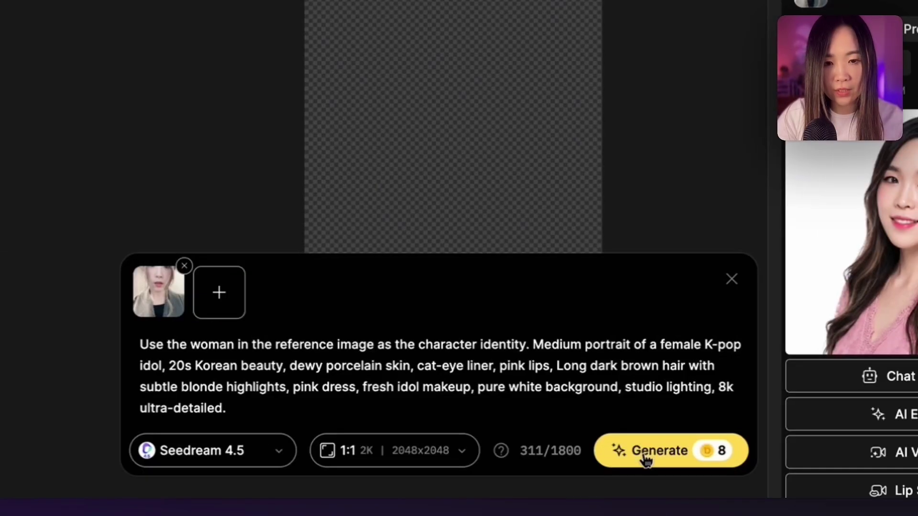
{"action": "left_click", "coordinate": [646, 457]}
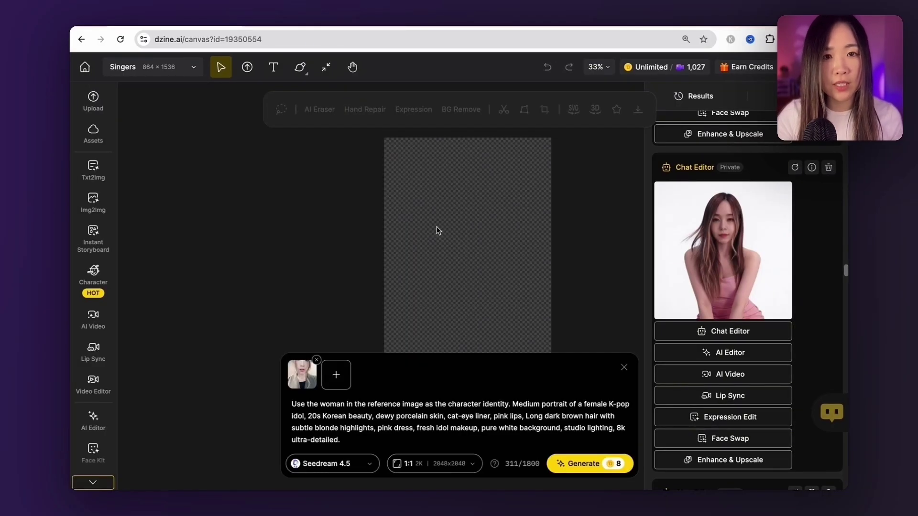
Step: Open Text to Image and choose Nano Banana Pro as the model for the K-pop idol portrait prompt
{"action": "left_click", "coordinate": [94, 169]}
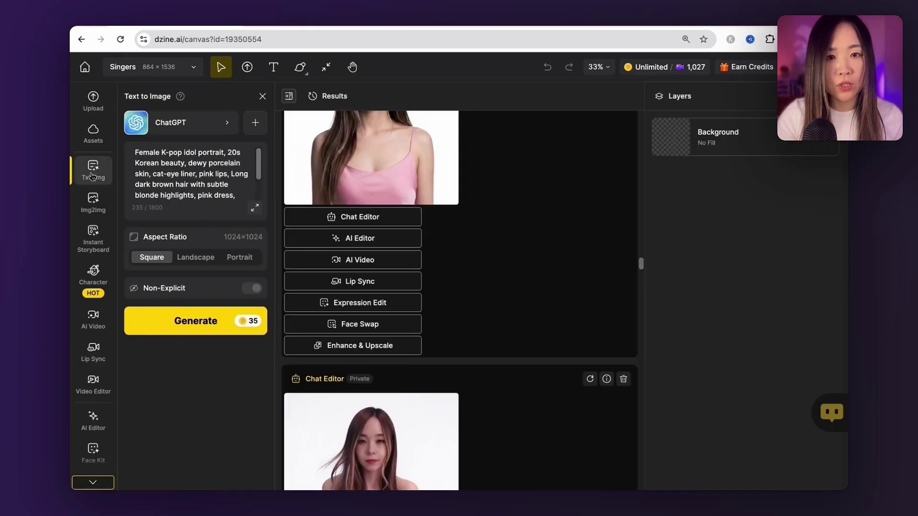
{"action": "left_click", "coordinate": [136, 122]}
{"action": "scroll", "coordinate": [574, 346], "scroll_direction": "down", "scroll_amount": 2}
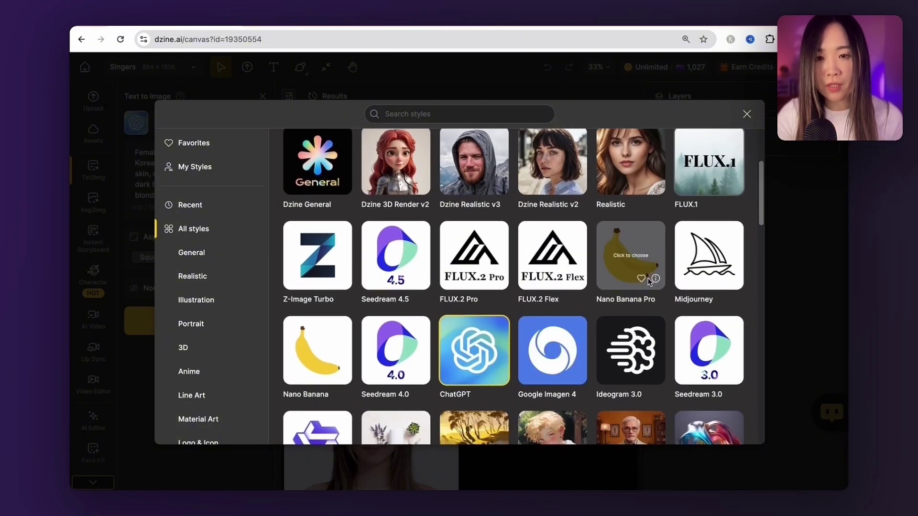
{"action": "scroll", "coordinate": [533, 365], "scroll_direction": "down", "scroll_amount": 2}
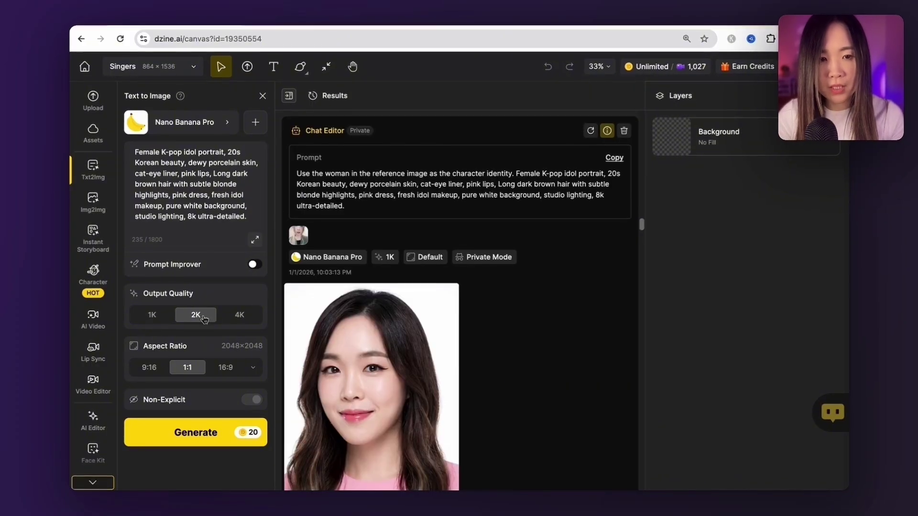
Step: Check the extra aspect ratio presets and generate the text-to-image portrait at 2K quality and 1:1
{"action": "left_click", "coordinate": [253, 367]}
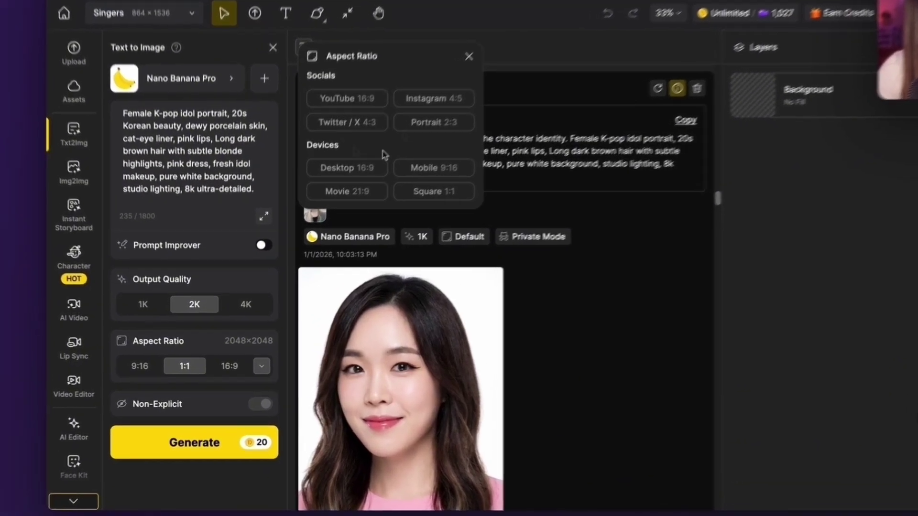
{"action": "left_click", "coordinate": [282, 403]}
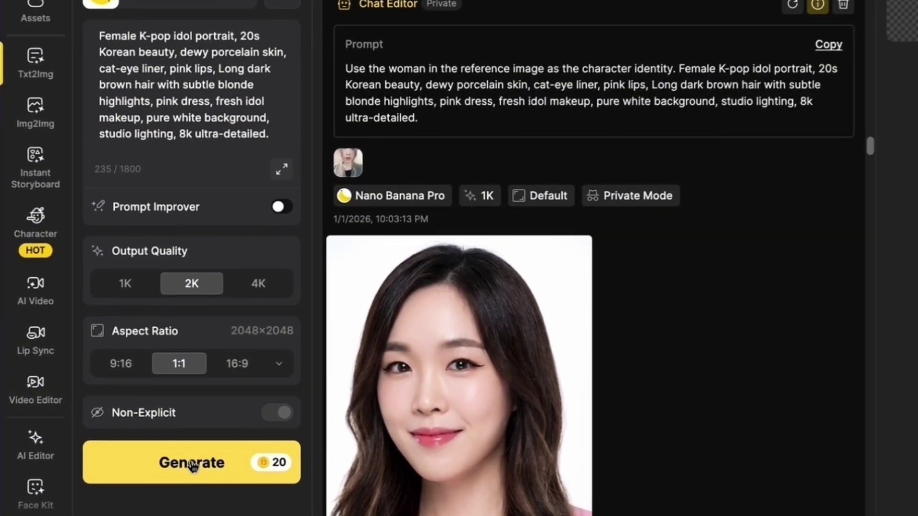
{"action": "left_click", "coordinate": [193, 463]}
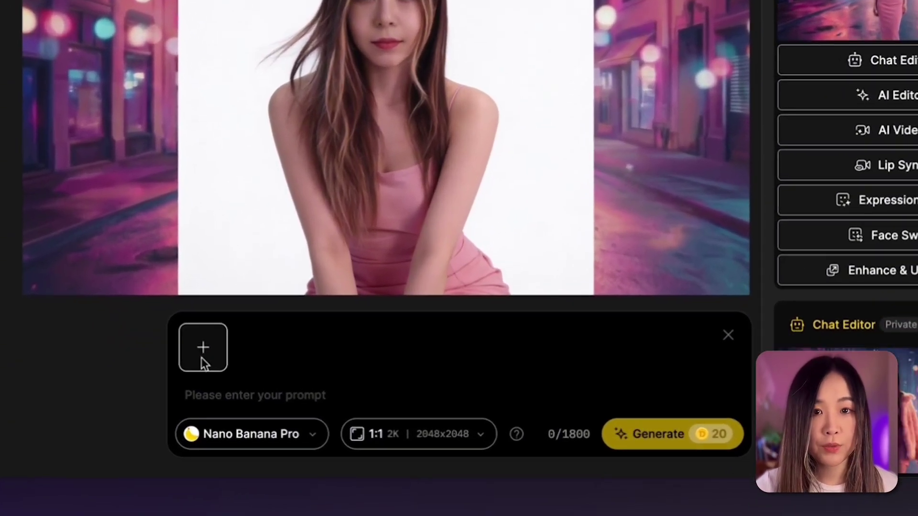
Step: Generate an image from the singer and pink coat references with the prompt "Put the coat on her, full body shot with silver strapped high heels"
{"action": "left_click", "coordinate": [221, 367]}
{"action": "left_click", "coordinate": [291, 160]}
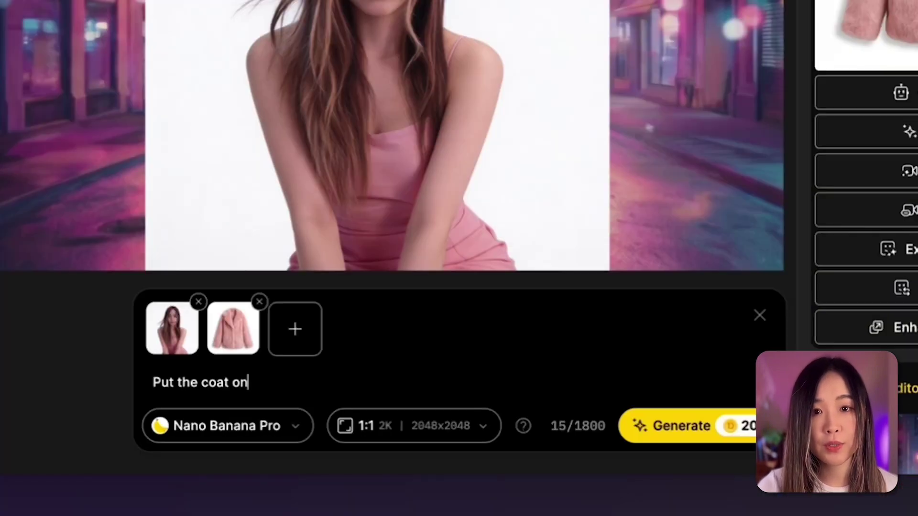
{"action": "type", "text": "he coat on her"}
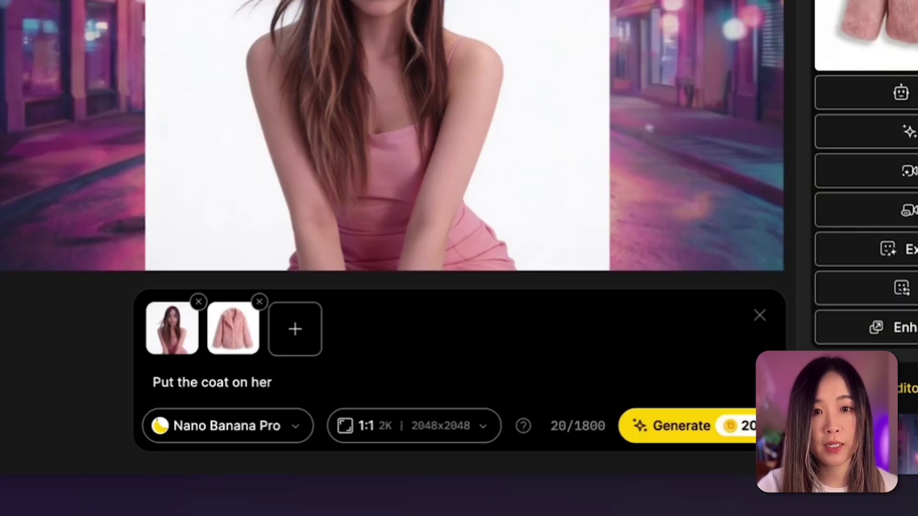
{"action": "type", "text": ", full body s"}
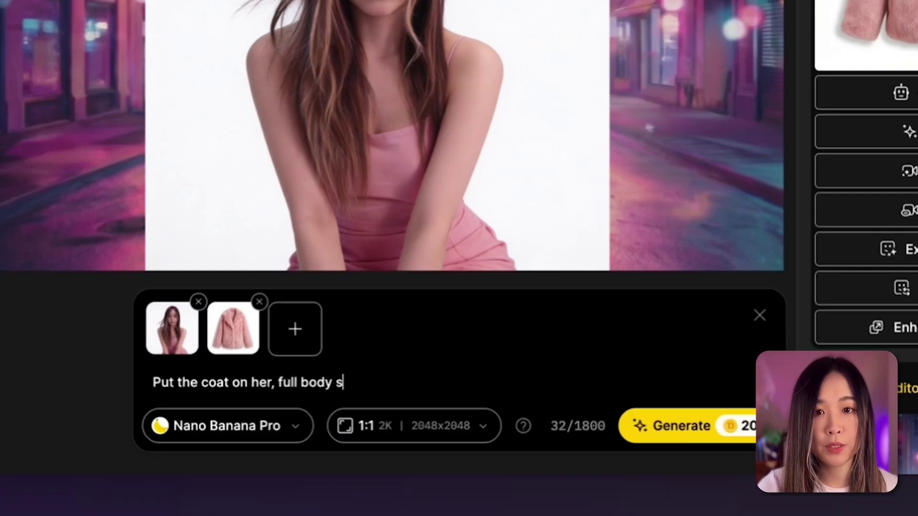
{"action": "type", "text": "hot with sil"}
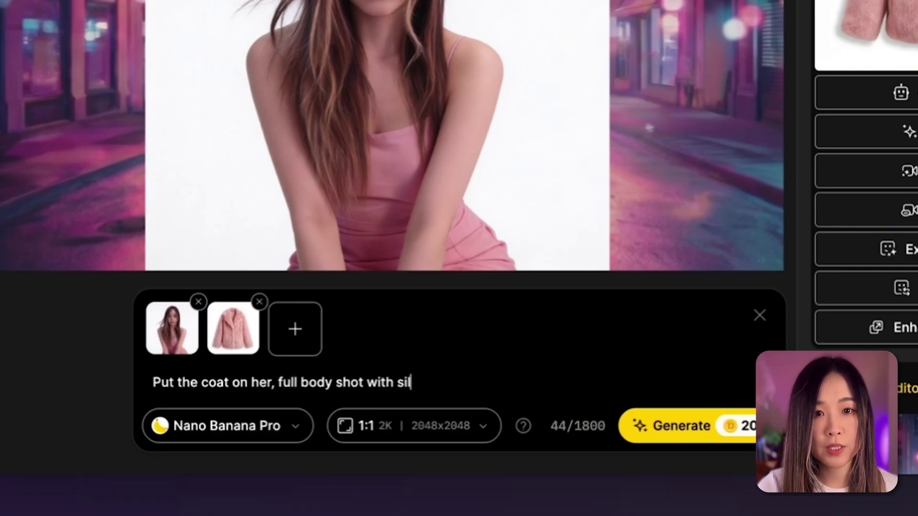
{"action": "type", "text": "ver  strapped high heels"}
{"action": "key", "text": "ctrl+Left"}
{"action": "key", "text": "ctrl+Left"}
{"action": "type", "text": "strapped"}
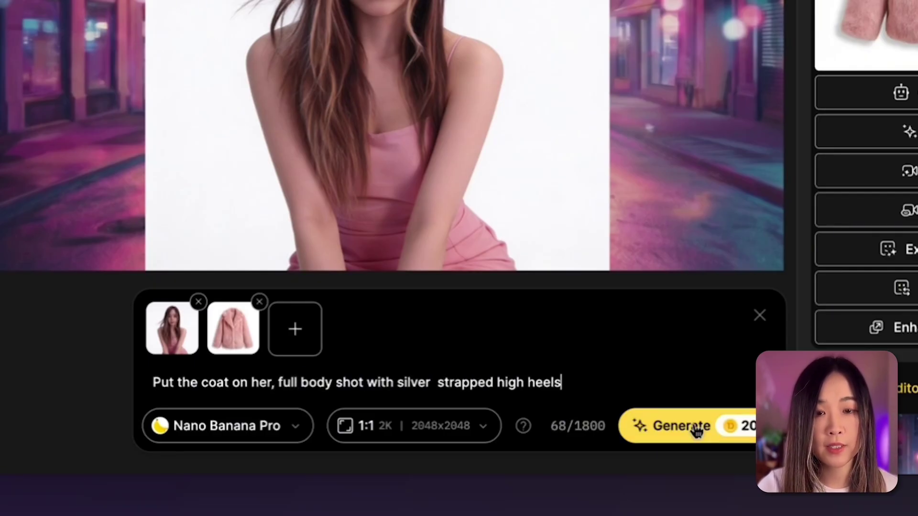
{"action": "left_click", "coordinate": [692, 424]}
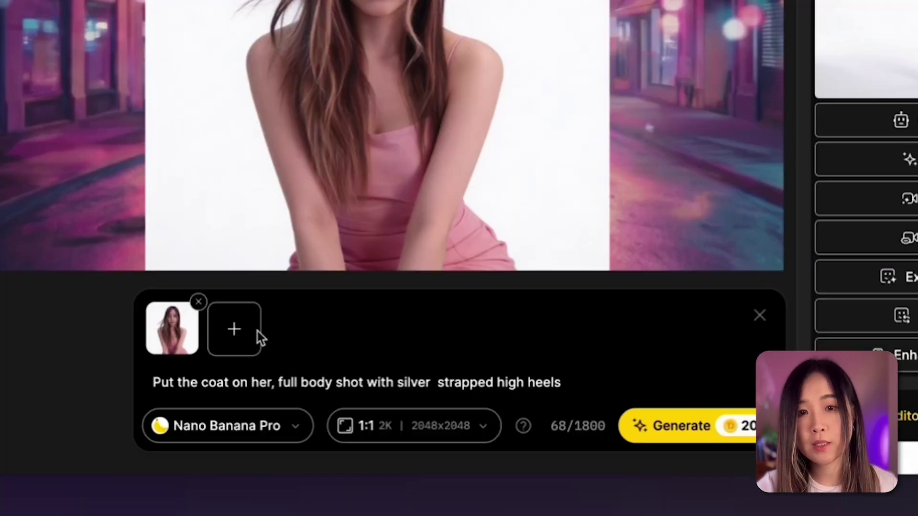
Step: Add the pink satin outfit as second reference and generate with the prompt "Place the outfit from the second image onto the model in the first image."
{"action": "left_click", "coordinate": [259, 334]}
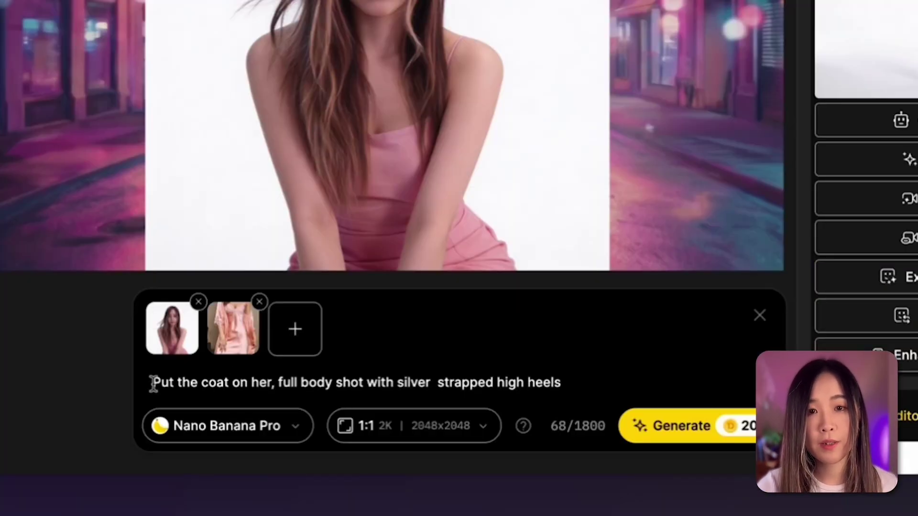
{"action": "left_click_drag", "start_coordinate": [153, 382], "coordinate": [657, 381]}
{"action": "key", "text": "BackSpace"}
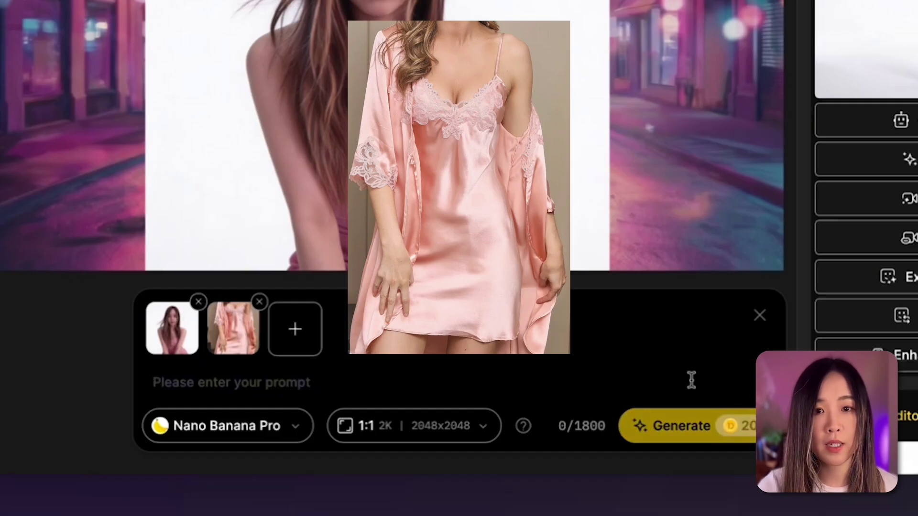
{"action": "type", "text": "Place the outfit from the second image onto the model in the first image."}
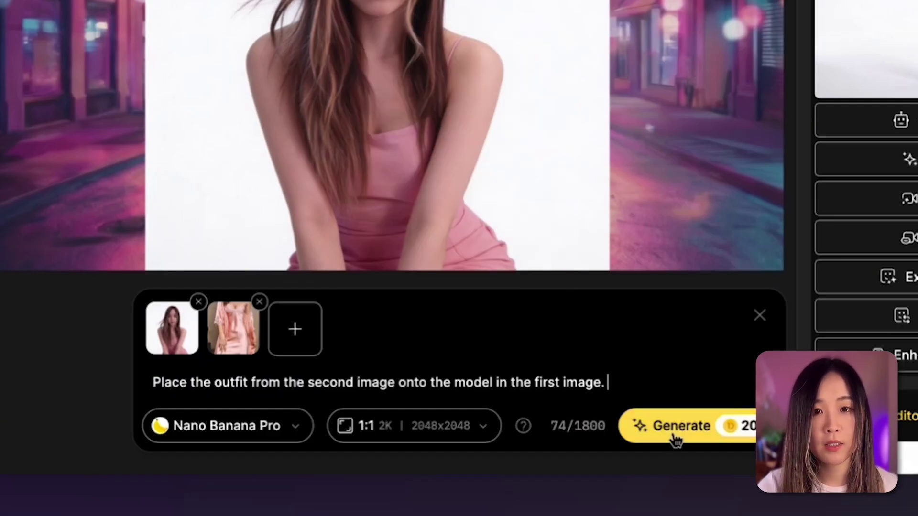
{"action": "left_click", "coordinate": [679, 436]}
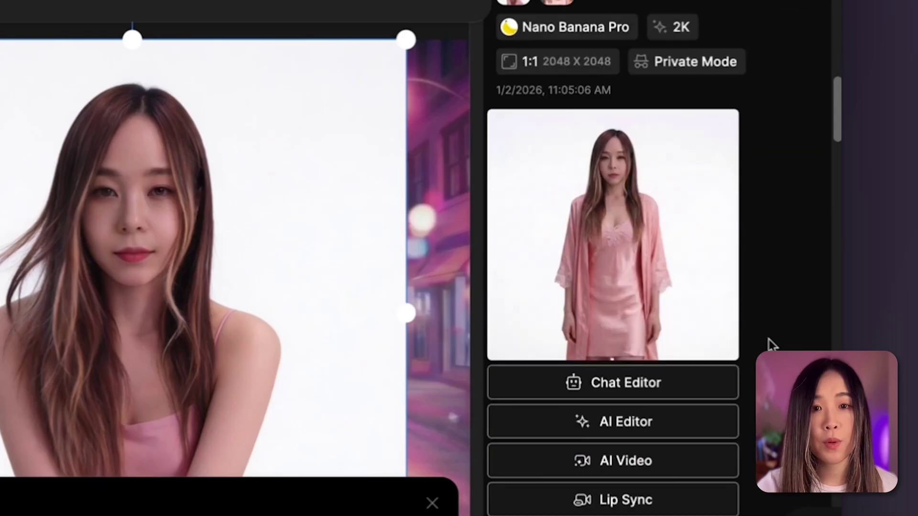
{"action": "scroll", "coordinate": [768, 348], "scroll_direction": "down", "scroll_amount": 10}
{"action": "scroll", "coordinate": [771, 345], "scroll_direction": "down", "scroll_amount": 15}
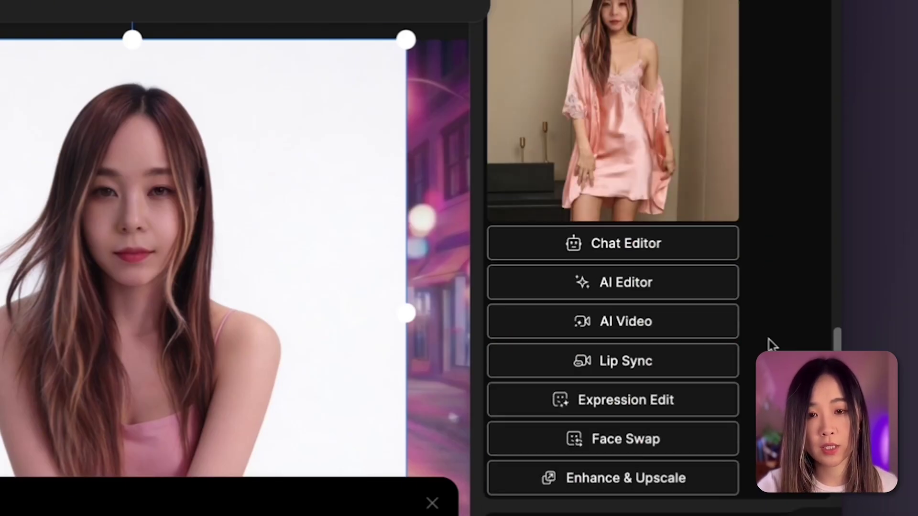
{"action": "scroll", "coordinate": [770, 344], "scroll_direction": "up", "scroll_amount": 8}
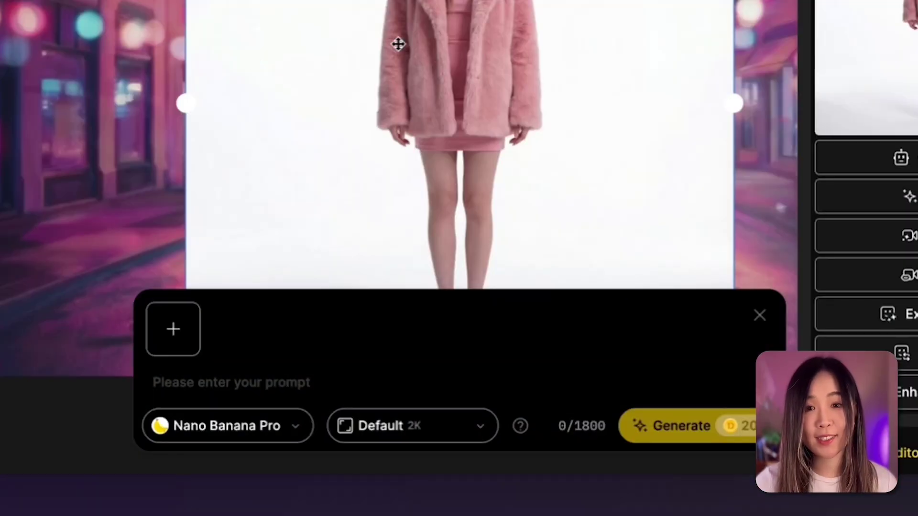
Step: Add the street background as another reference beside the pink-coat singer and browse the generated street scene images
{"action": "left_click", "coordinate": [241, 337]}
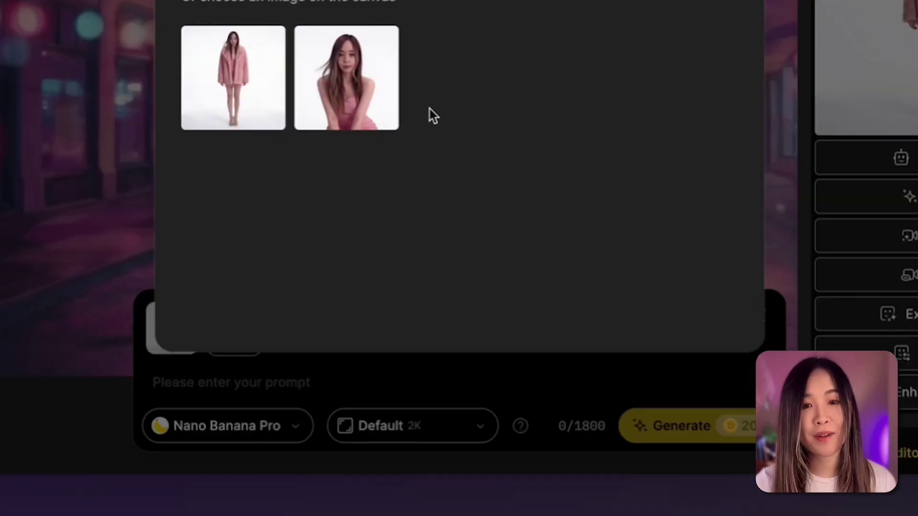
{"action": "left_click", "coordinate": [489, 77]}
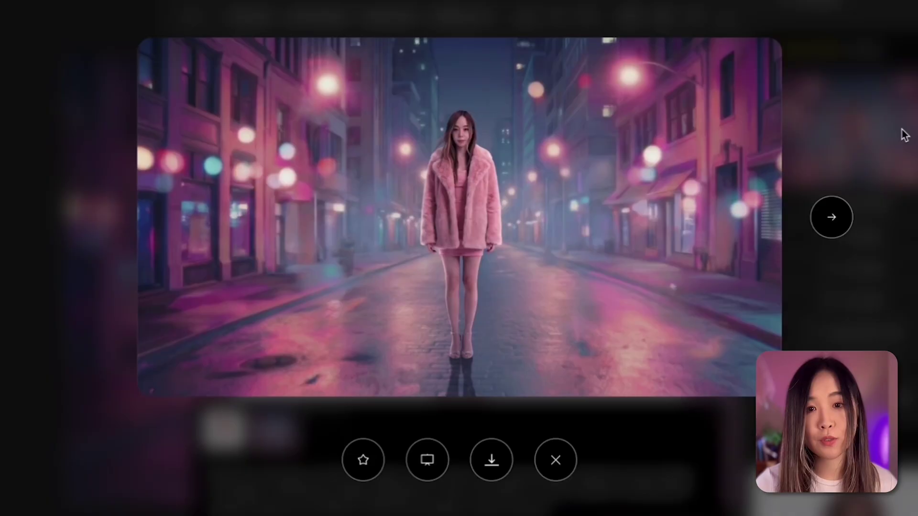
{"action": "key", "text": "Right"}
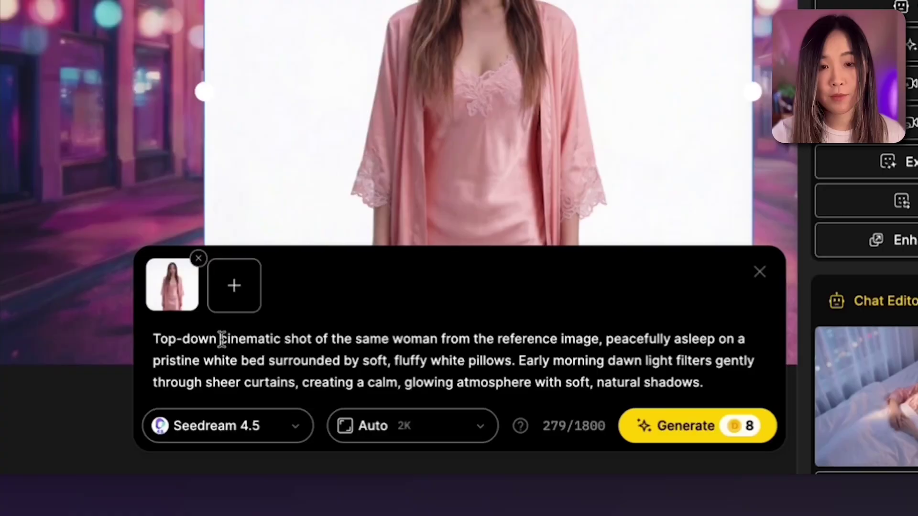
Step: Review the top-down bedroom scene prompt and append a style paragraph describing a dreamy K-pop music video aesthetic with pink, lavender, and soft blue tones
{"action": "left_click_drag", "start_coordinate": [221, 340], "coordinate": [277, 334]}
{"action": "left_click", "coordinate": [581, 340]}
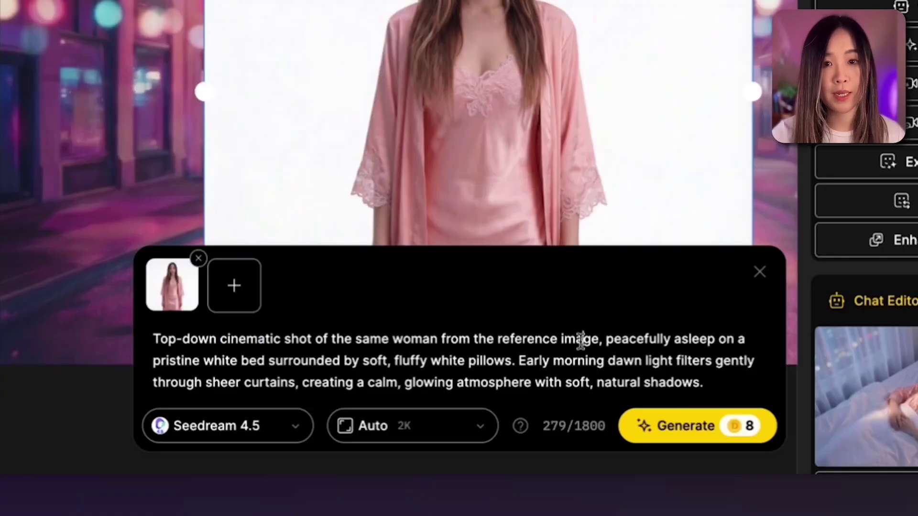
{"action": "mouse_move", "coordinate": [605, 338]}
{"action": "left_mouse_down"}
{"action": "mouse_move", "coordinate": [707, 381]}
{"action": "mouse_move", "coordinate": [649, 327]}
{"action": "mouse_move", "coordinate": [607, 331]}
{"action": "left_mouse_up"}
{"action": "left_click", "coordinate": [709, 377]}
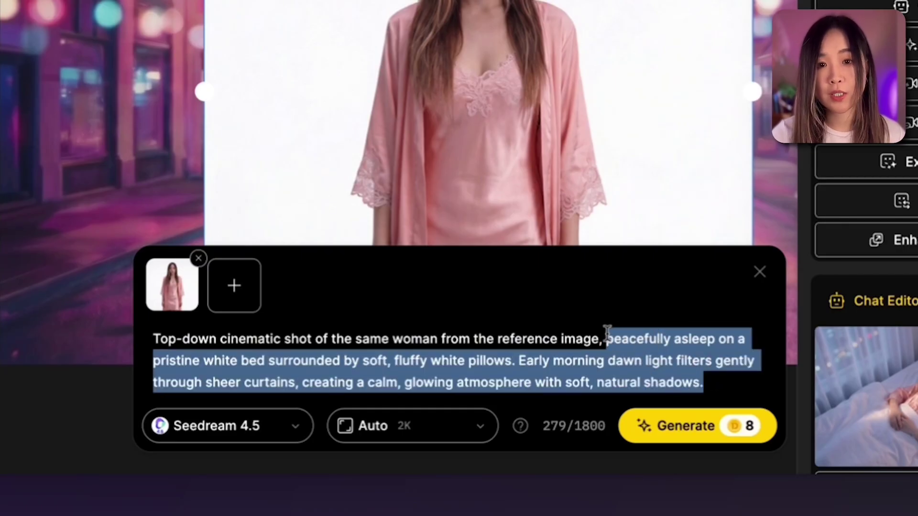
{"action": "left_click", "coordinate": [593, 367]}
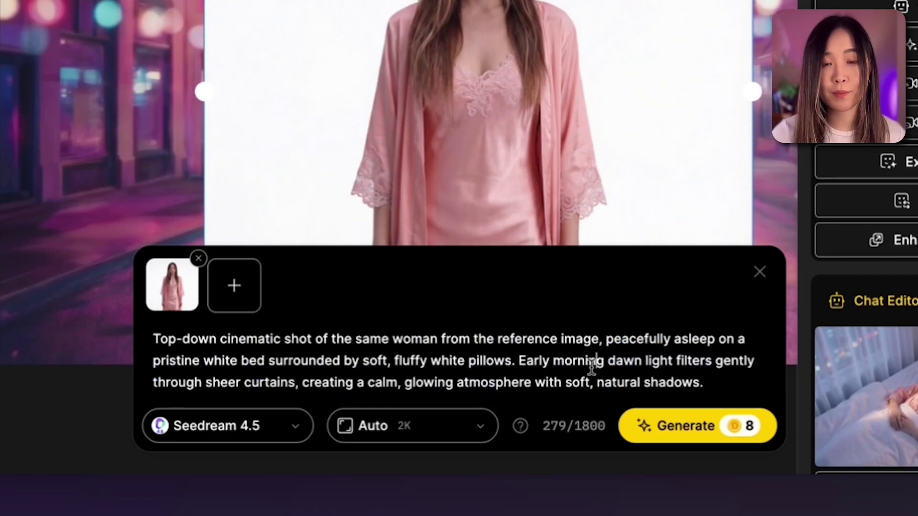
{"action": "left_click", "coordinate": [754, 386]}
{"action": "key", "text": "Return"}
{"action": "key", "text": "Return"}
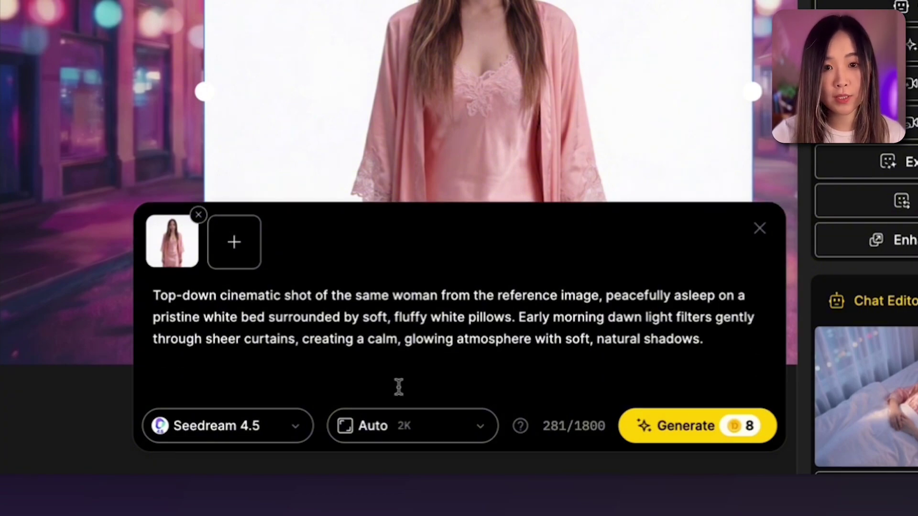
{"action": "type", "text": "Dreamy K-pop music video aesthetic, pastel color palette with subtle tones of pink, lavender, and soft blue. Diffused lighting, shallow depth of field, ultra-realistic skin texture, high-end fashion film look. Smooth, intentional composition with a serene, elegant mood and cohesive visual tone."}
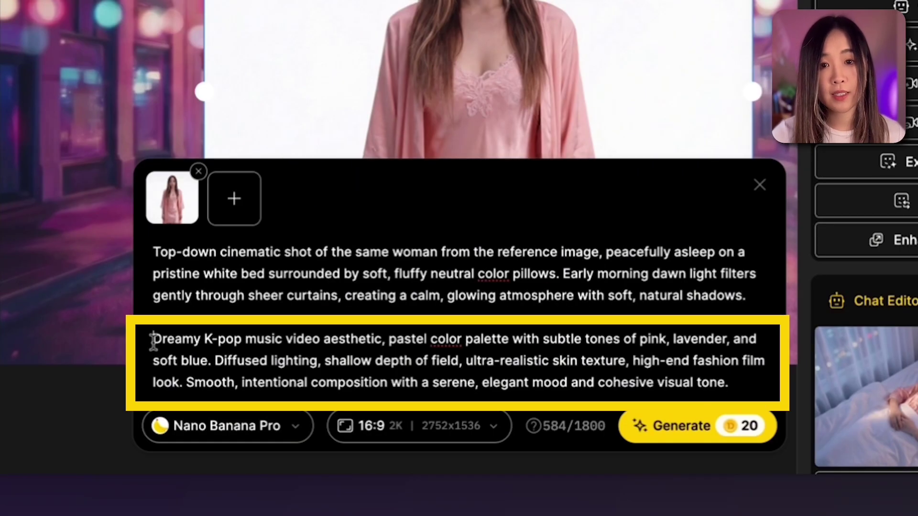
Step: Check the added style paragraph and generate the bedroom scene with Nano Banana Pro at 16:9 2K
{"action": "left_click_drag", "start_coordinate": [152, 339], "coordinate": [758, 372]}
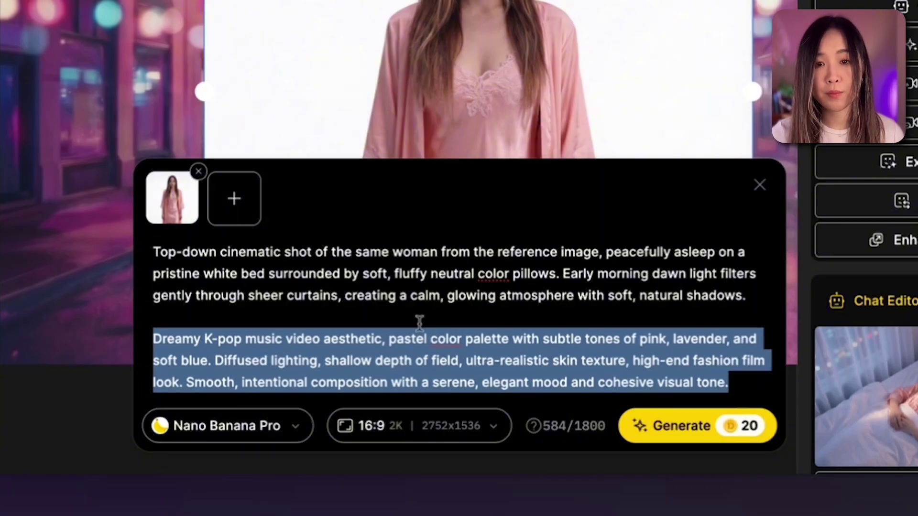
{"action": "left_click", "coordinate": [652, 435]}
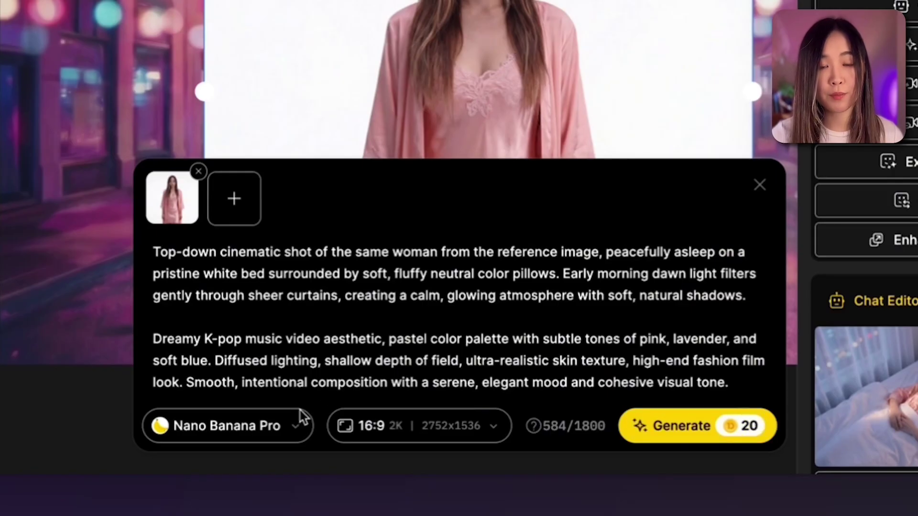
{"action": "left_click", "coordinate": [283, 425]}
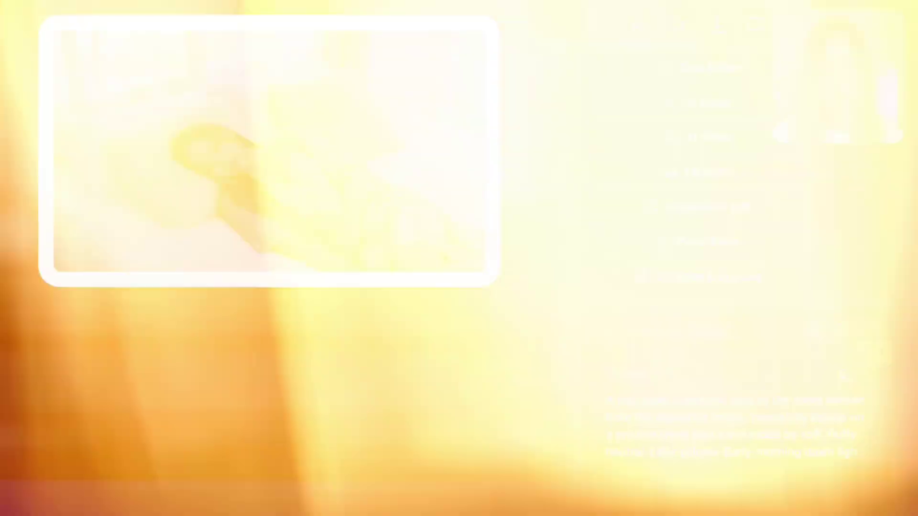
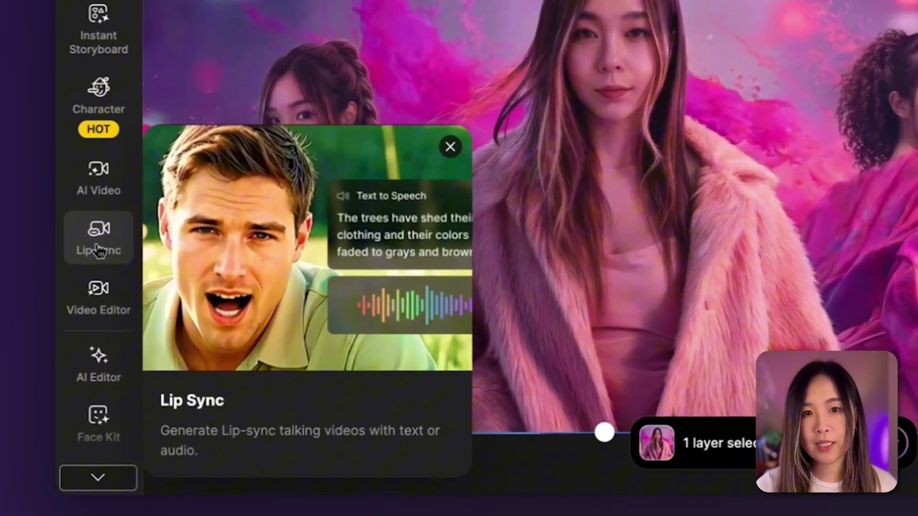
Step: Open Lip Sync, set the output quality to 1080p, and choose the canvas image of the three singers as the face image
{"action": "left_click", "coordinate": [77, 334]}
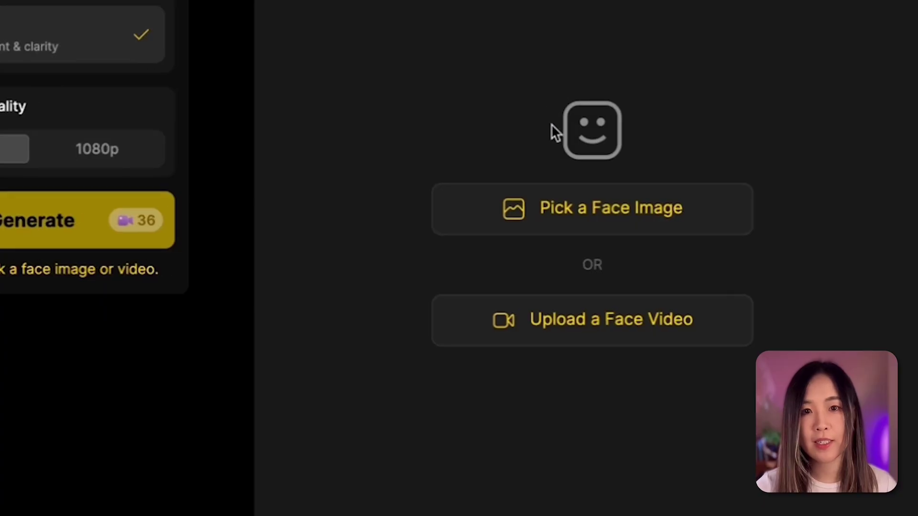
{"action": "left_click", "coordinate": [603, 228]}
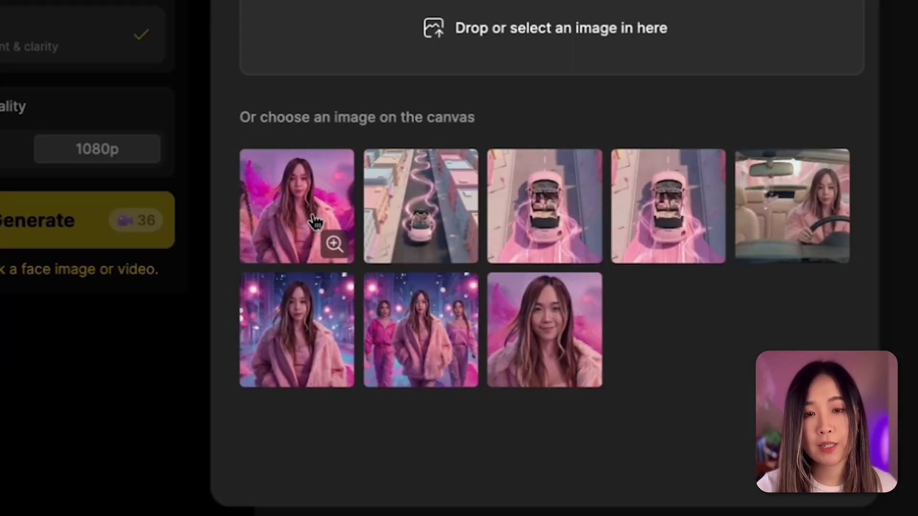
{"action": "left_click", "coordinate": [317, 194]}
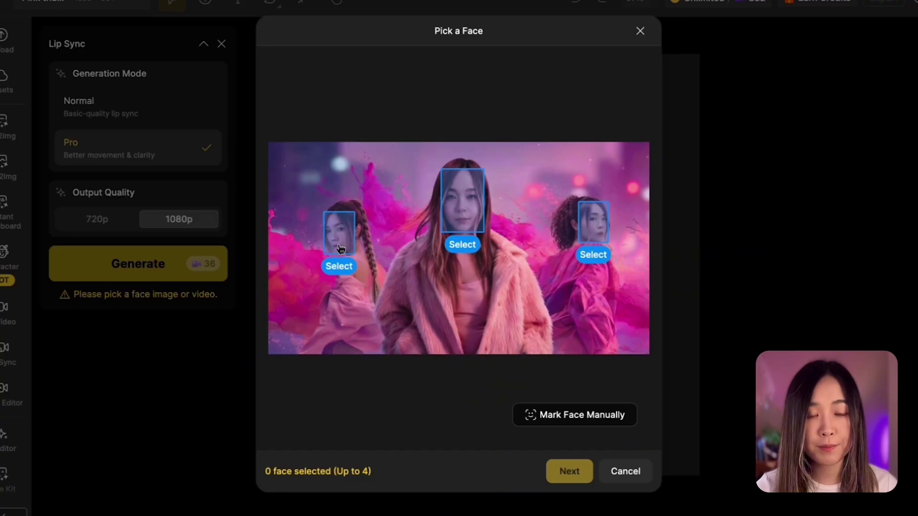
Step: Select the faces of all three singers in the image for lip syncing
{"action": "left_click", "coordinate": [340, 248]}
{"action": "left_click", "coordinate": [480, 216]}
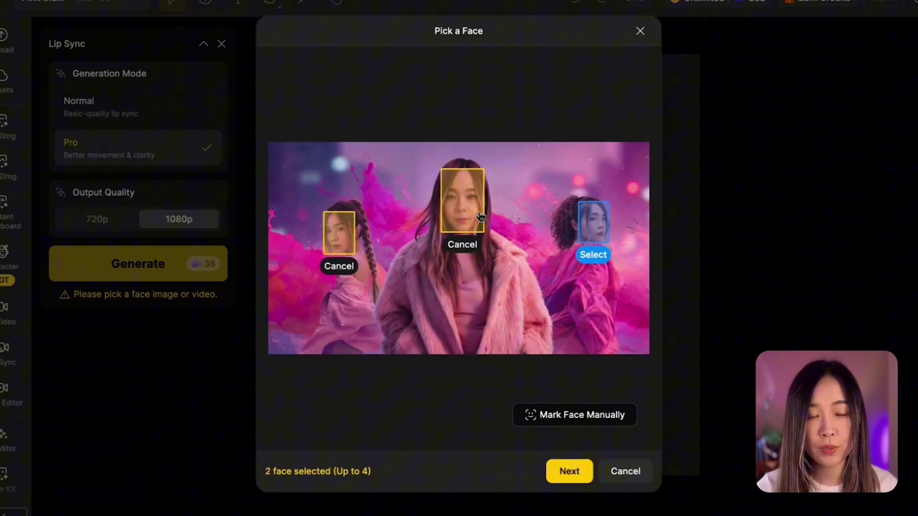
{"action": "left_click", "coordinate": [599, 235]}
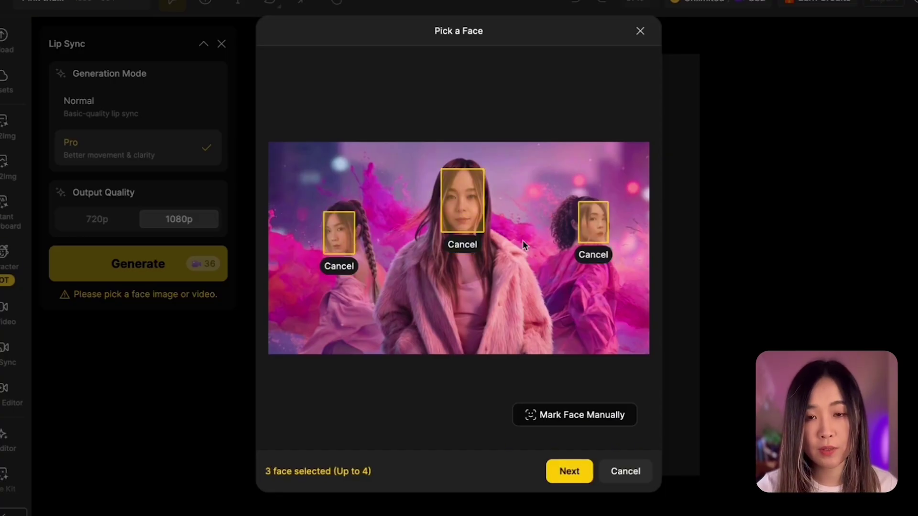
Step: Try marking the middle singer's face manually with a rectangle selection
{"action": "left_click", "coordinate": [586, 418]}
{"action": "left_click_drag", "start_coordinate": [428, 156], "coordinate": [495, 245]}
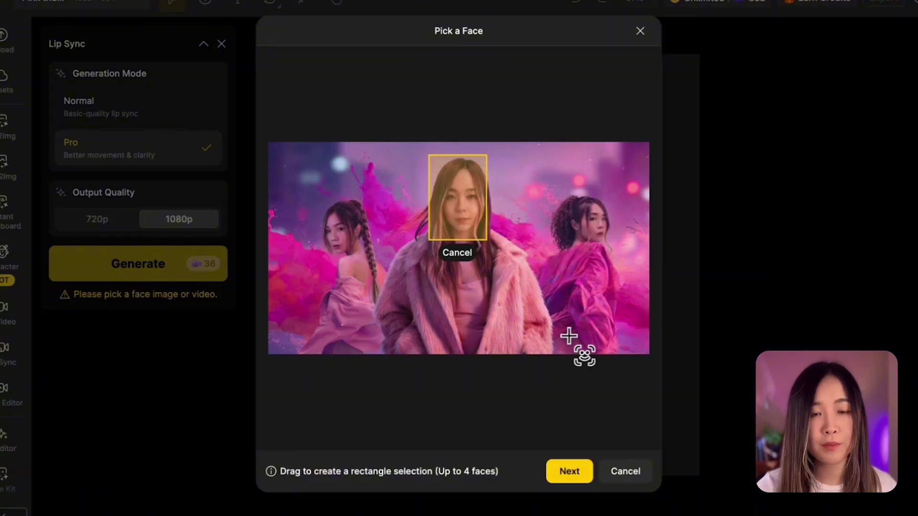
{"action": "left_click", "coordinate": [567, 395]}
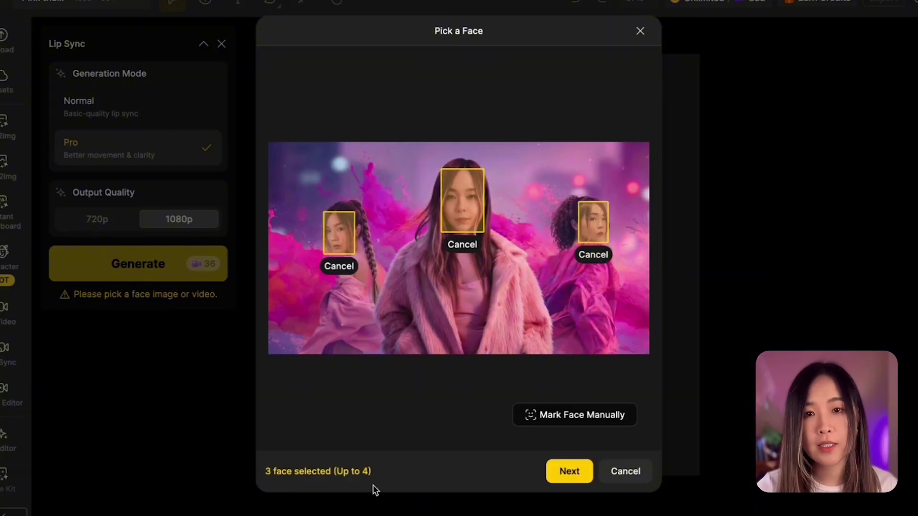
Step: Confirm the three selected faces and set the video clip's length on the lip sync timeline to 16 seconds
{"action": "left_click", "coordinate": [568, 472]}
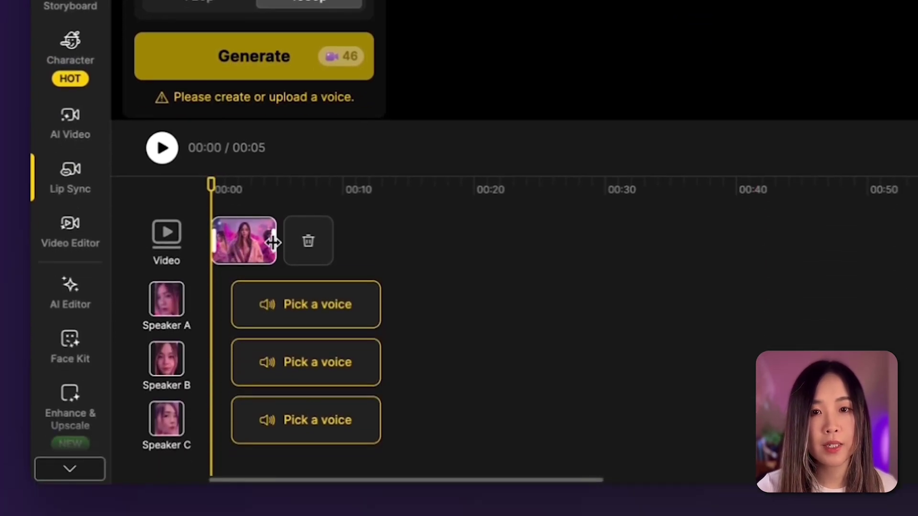
{"action": "left_click_drag", "start_coordinate": [274, 242], "coordinate": [538, 242]}
{"action": "scroll", "coordinate": [538, 241], "scroll_direction": "right", "scroll_amount": 5}
{"action": "scroll", "coordinate": [506, 334], "scroll_direction": "right", "scroll_amount": 10}
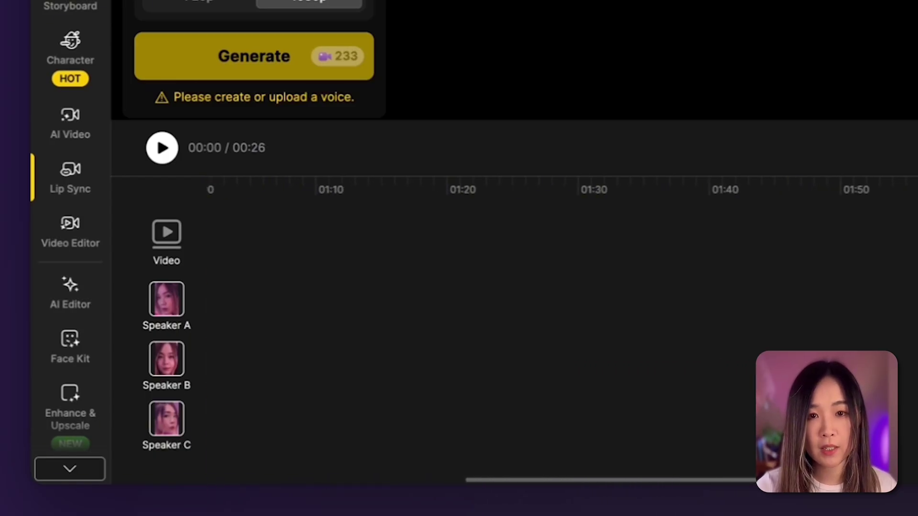
{"action": "scroll", "coordinate": [514, 334], "scroll_direction": "right", "scroll_amount": 5}
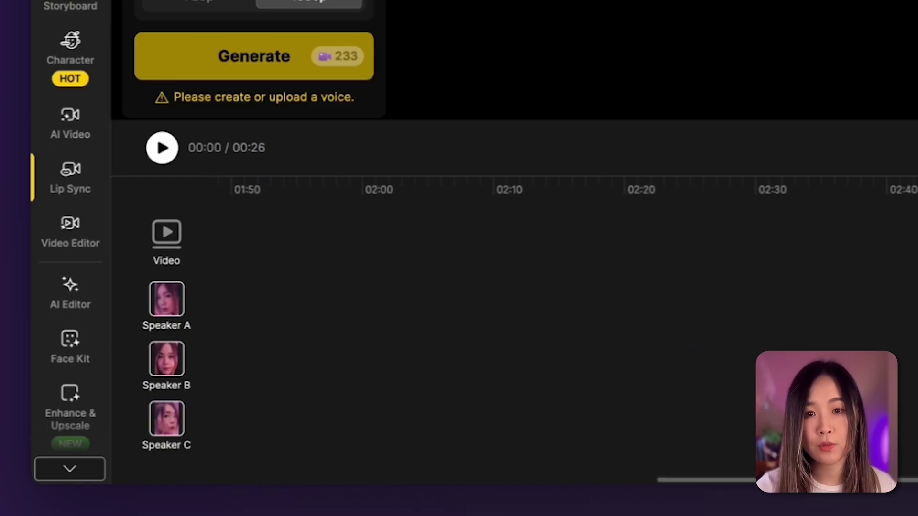
{"action": "scroll", "coordinate": [514, 335], "scroll_direction": "left", "scroll_amount": 20}
{"action": "left_click_drag", "start_coordinate": [543, 242], "coordinate": [419, 241]}
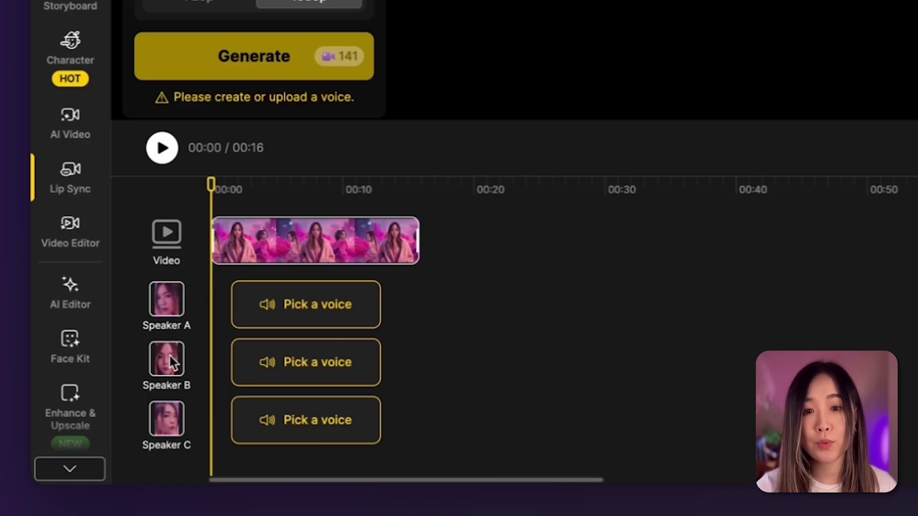
Step: Upload an audio clip as Speaker A's voice and play the timeline to check it
{"action": "left_click", "coordinate": [298, 345]}
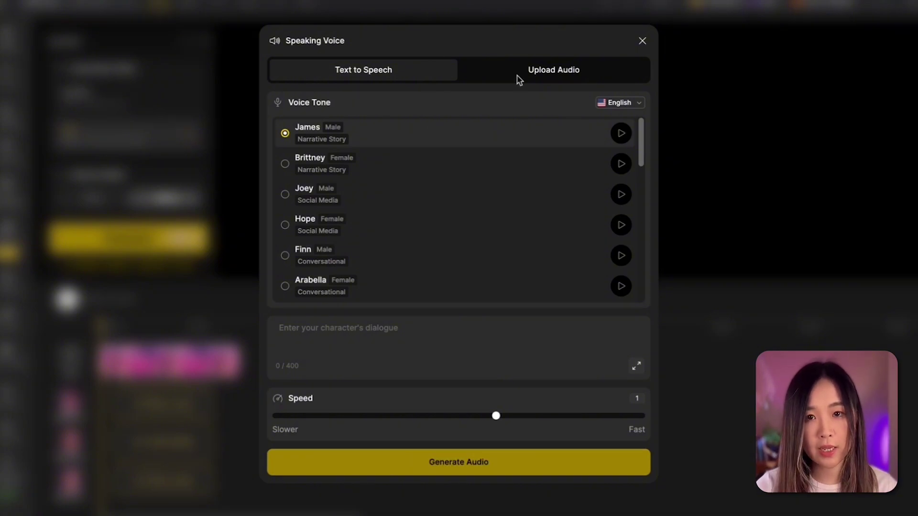
{"action": "left_click", "coordinate": [548, 77]}
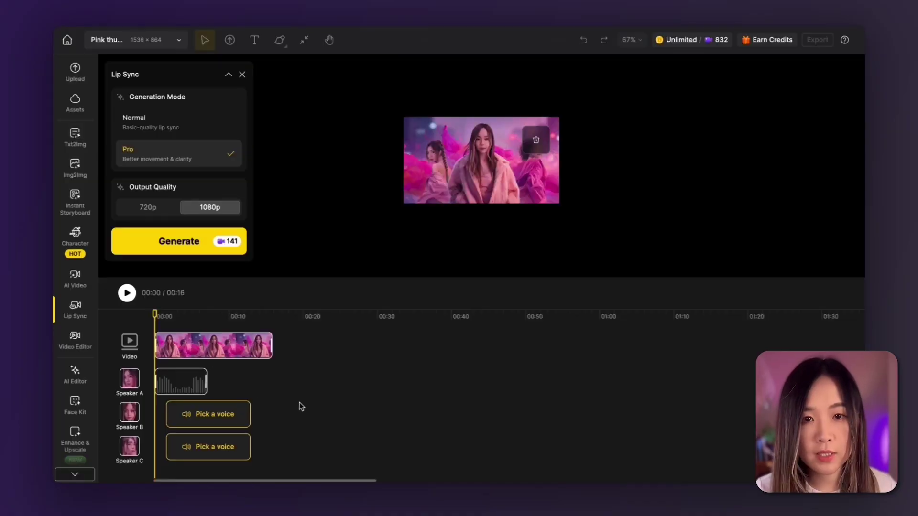
{"action": "left_click", "coordinate": [128, 294]}
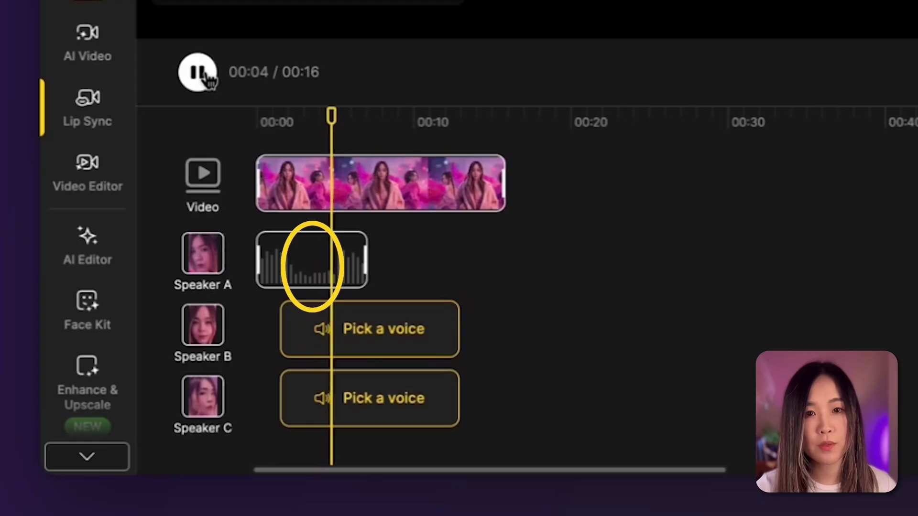
{"action": "left_click", "coordinate": [206, 78]}
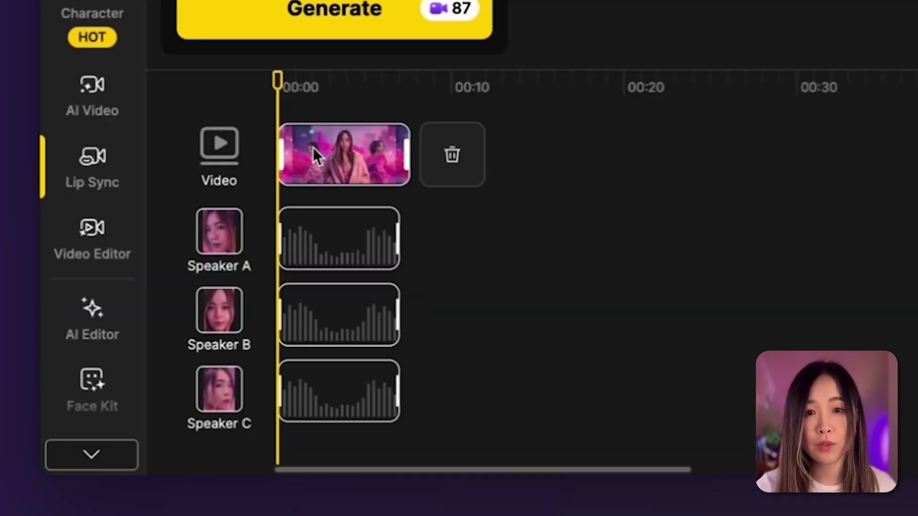
Step: Trim the Speaker A and Speaker C audio clips to about 2 seconds and return the playhead to the start
{"action": "left_click", "coordinate": [315, 115]}
{"action": "left_click_drag", "start_coordinate": [395, 245], "coordinate": [315, 243]}
{"action": "left_click_drag", "start_coordinate": [397, 391], "coordinate": [313, 406]}
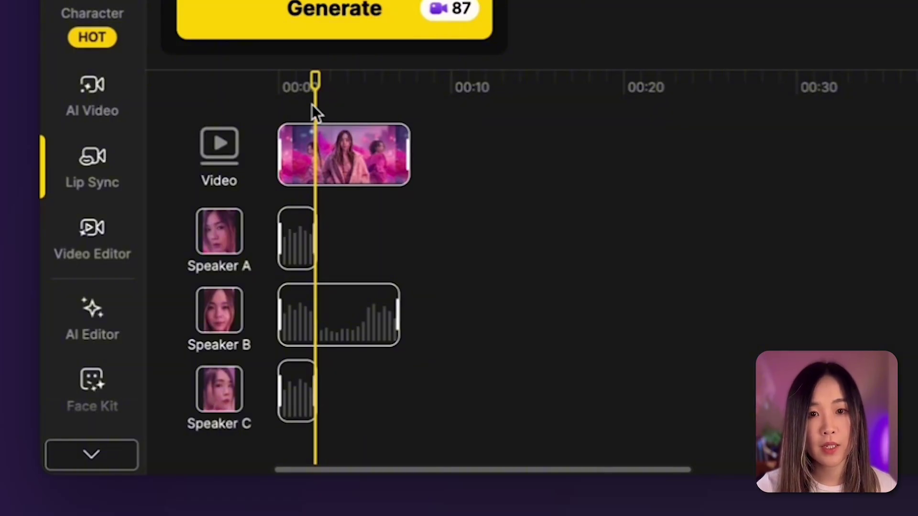
{"action": "left_click", "coordinate": [264, 88]}
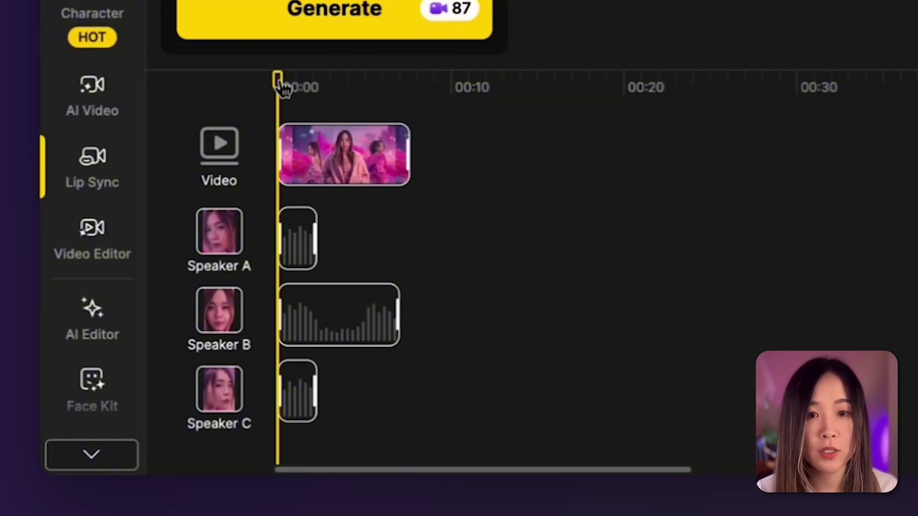
Step: Position Speaker A's second audio clip at about 5 seconds, trim it to about 2 seconds, and shorten the video clip to about 7 seconds
{"action": "left_click_drag", "start_coordinate": [279, 82], "coordinate": [404, 110]}
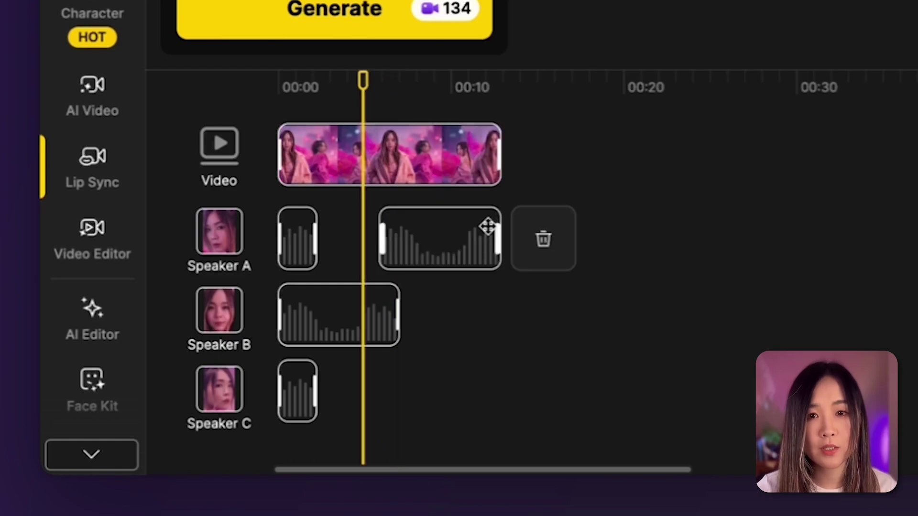
{"action": "left_click_drag", "start_coordinate": [480, 229], "coordinate": [460, 230]}
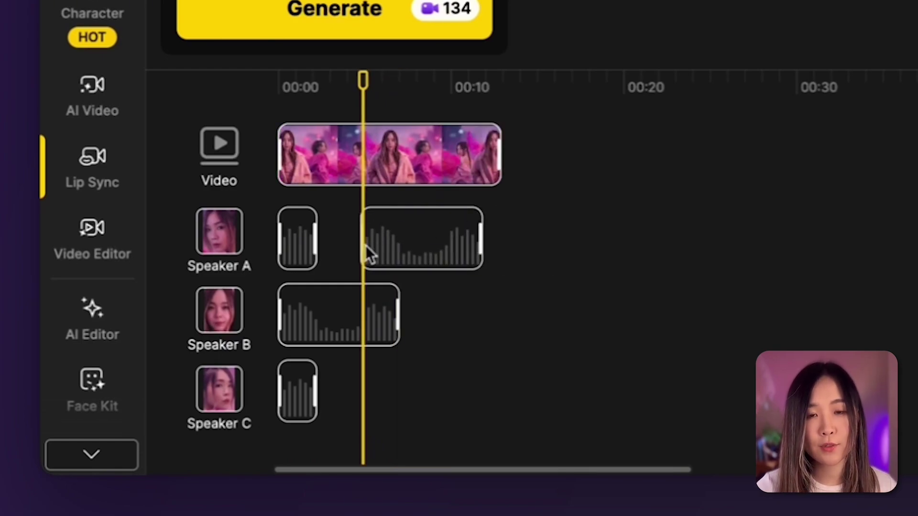
{"action": "left_click_drag", "start_coordinate": [363, 90], "coordinate": [578, 110]}
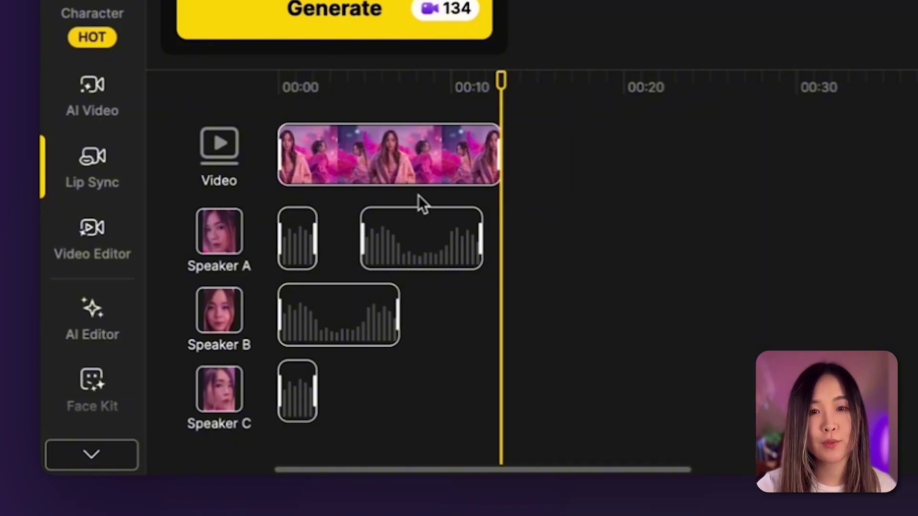
{"action": "mouse_move", "coordinate": [364, 237]}
{"action": "left_mouse_down"}
{"action": "mouse_move", "coordinate": [427, 237]}
{"action": "mouse_move", "coordinate": [365, 245]}
{"action": "left_mouse_up"}
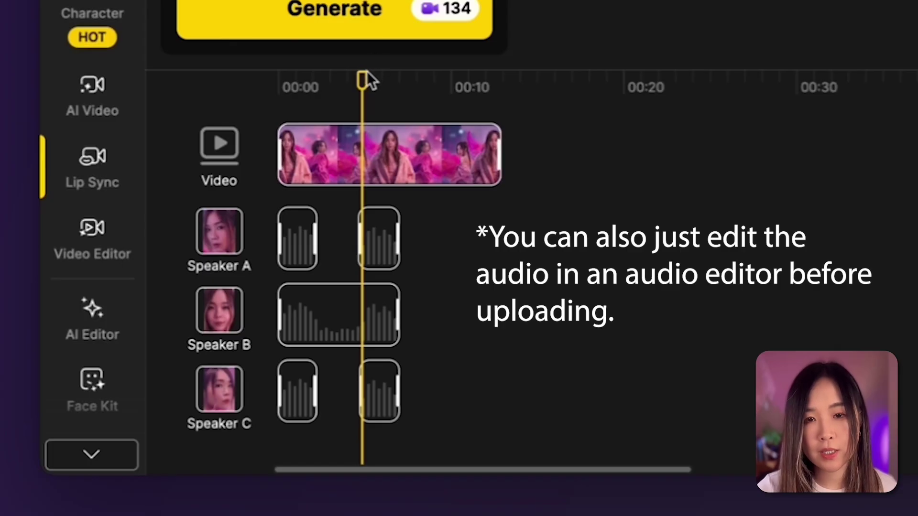
{"action": "left_click_drag", "start_coordinate": [368, 79], "coordinate": [353, 89]}
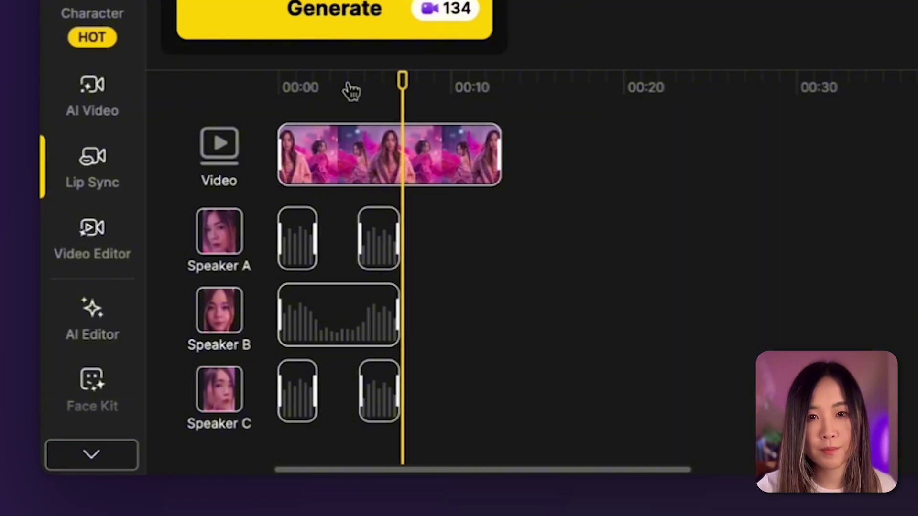
{"action": "left_click_drag", "start_coordinate": [499, 159], "coordinate": [406, 161]}
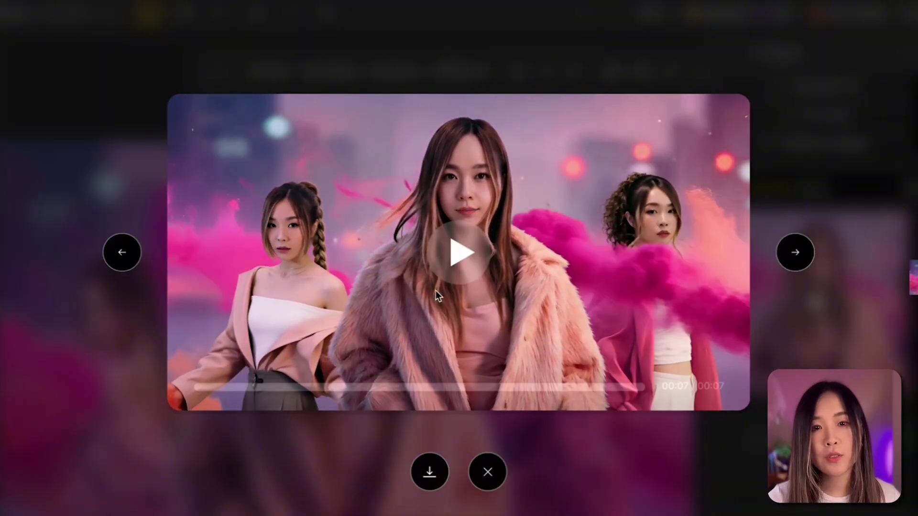
Step: Play the generated three-singer lip sync clip and the neon street walk clip to review them
{"action": "left_click", "coordinate": [618, 372]}
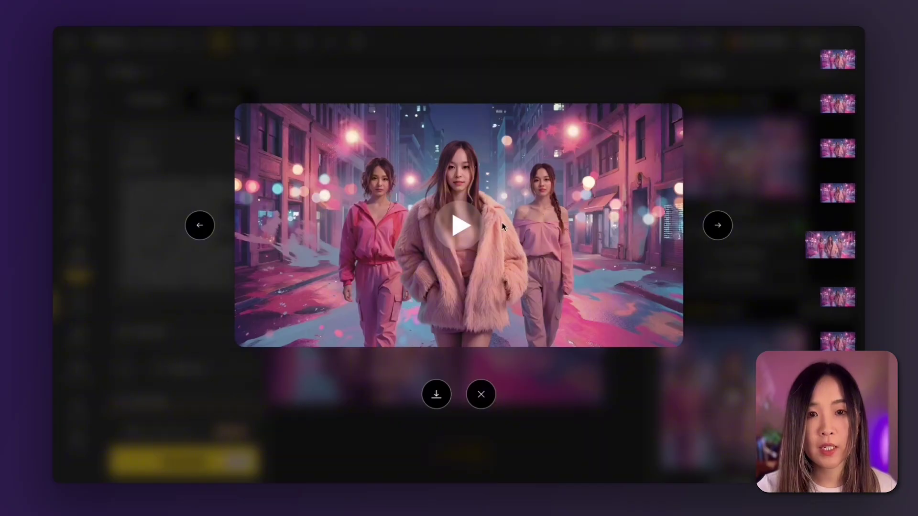
{"action": "left_click", "coordinate": [460, 234]}
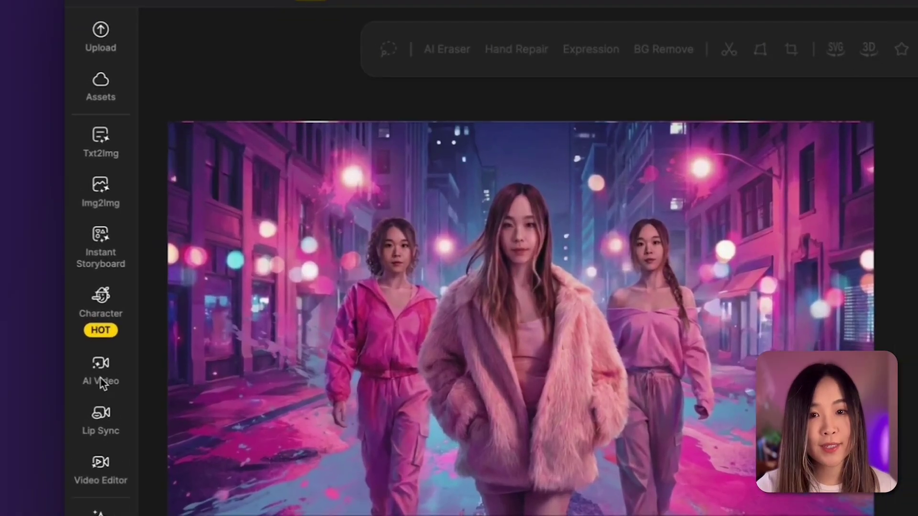
Step: Set up an AI video from the street image with the prompt of three women walking forward and singing in sync, using Kling 2.6
{"action": "left_click", "coordinate": [101, 380]}
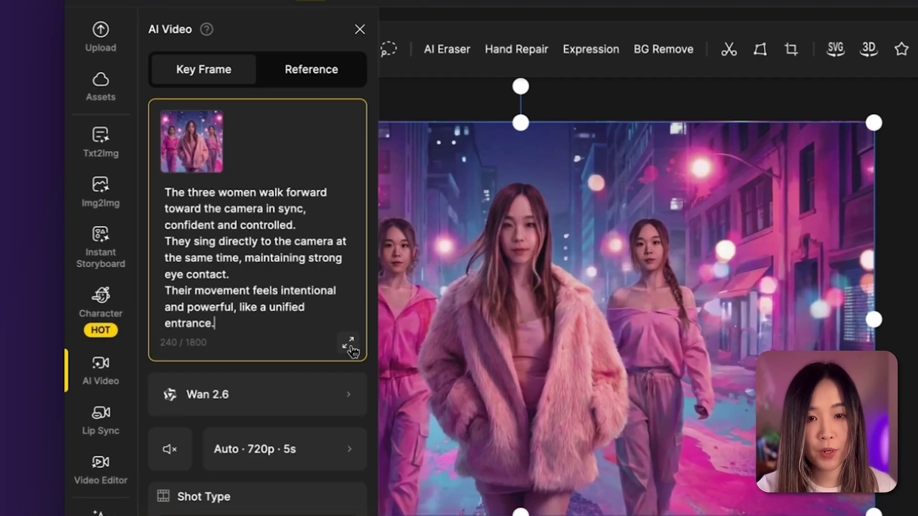
{"action": "left_click", "coordinate": [348, 348]}
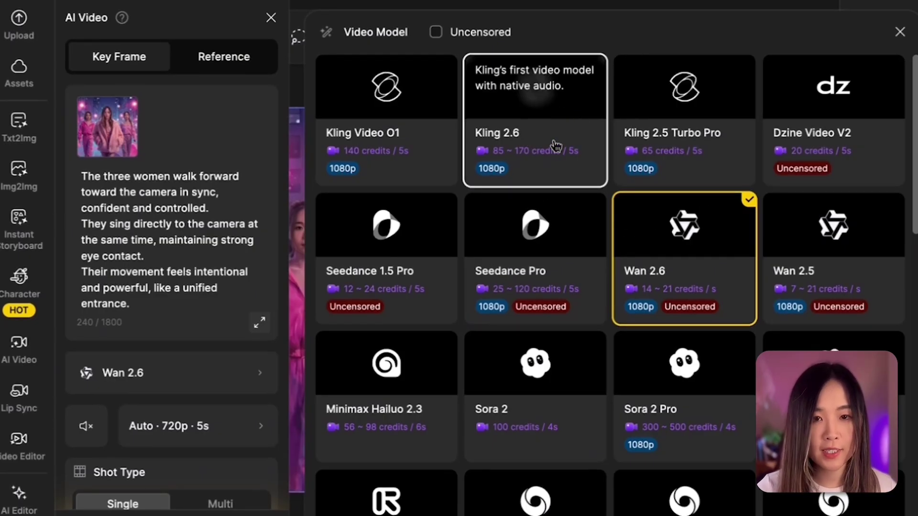
{"action": "scroll", "coordinate": [556, 302], "scroll_direction": "down", "scroll_amount": 5}
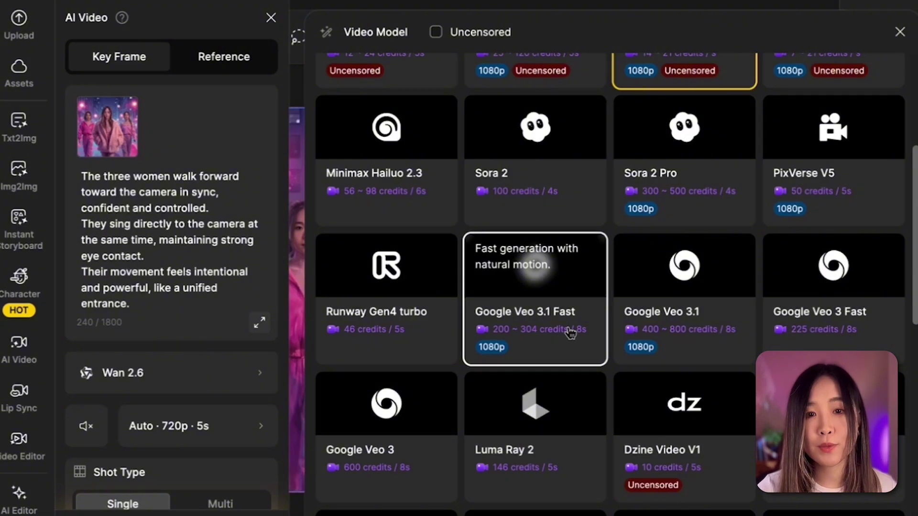
{"action": "scroll", "coordinate": [575, 332], "scroll_direction": "up", "scroll_amount": 5}
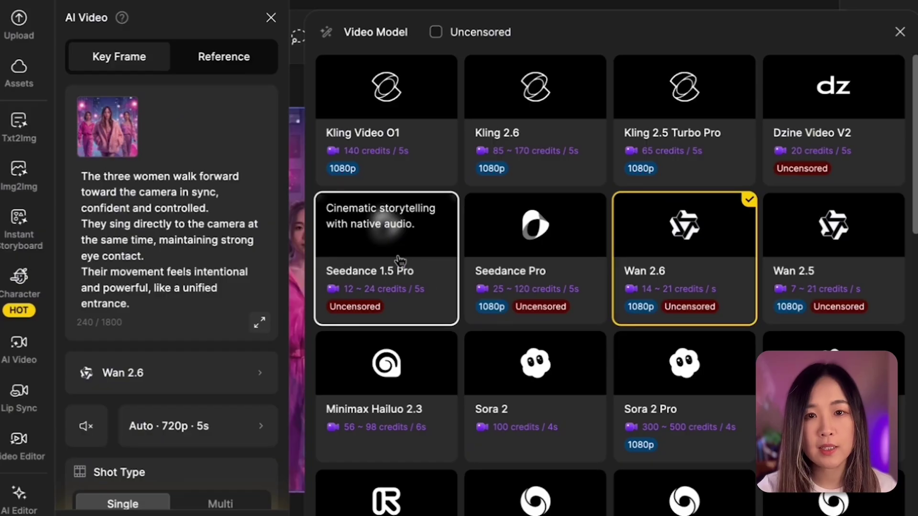
{"action": "left_click", "coordinate": [560, 143]}
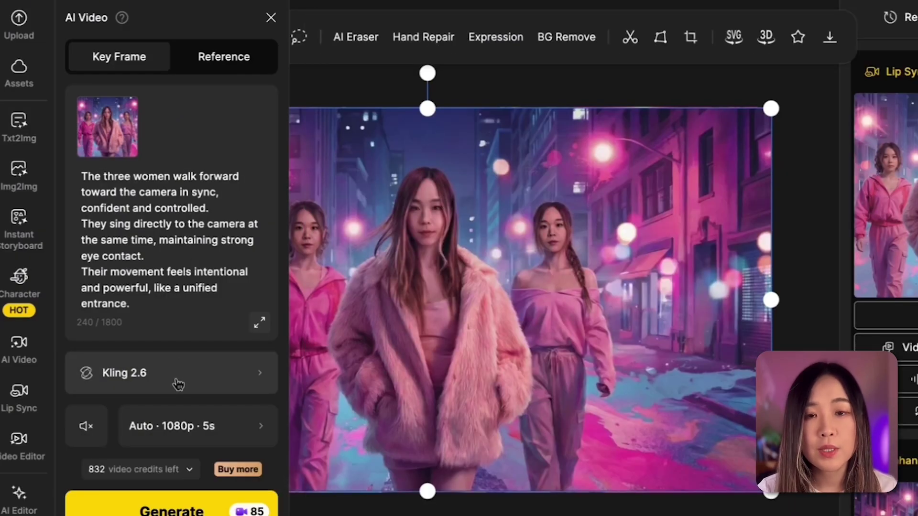
Step: Enable audio generation, set the video duration to 10s, and generate the street walk video
{"action": "left_click", "coordinate": [87, 427]}
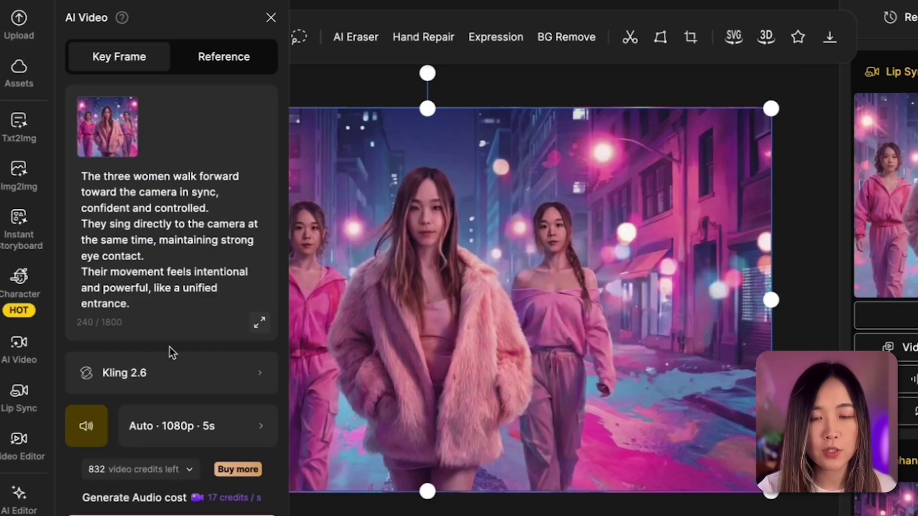
{"action": "left_click", "coordinate": [180, 439]}
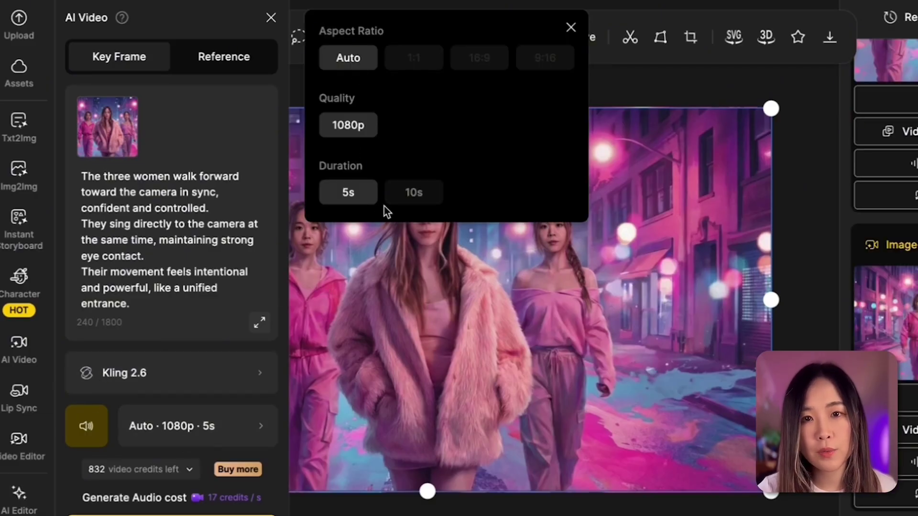
{"action": "left_click", "coordinate": [414, 193]}
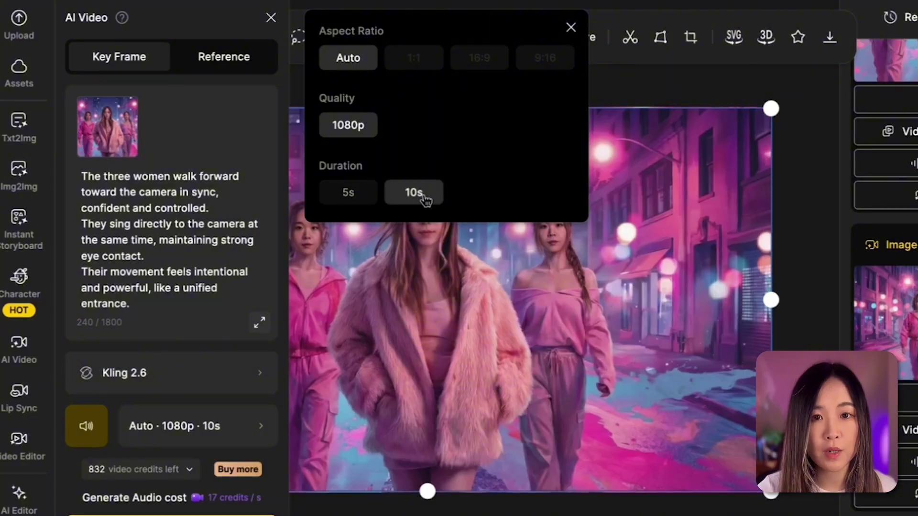
{"action": "left_click", "coordinate": [182, 493]}
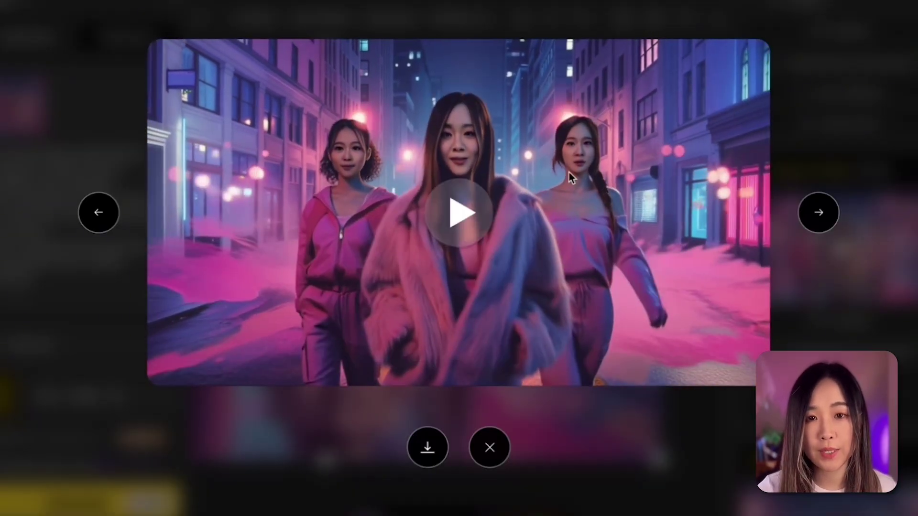
Step: Review the generated street walk video, send the image-to-video result to Lip Sync, and confirm the face selection including the singer in the zip-up jacket
{"action": "left_click", "coordinate": [484, 218]}
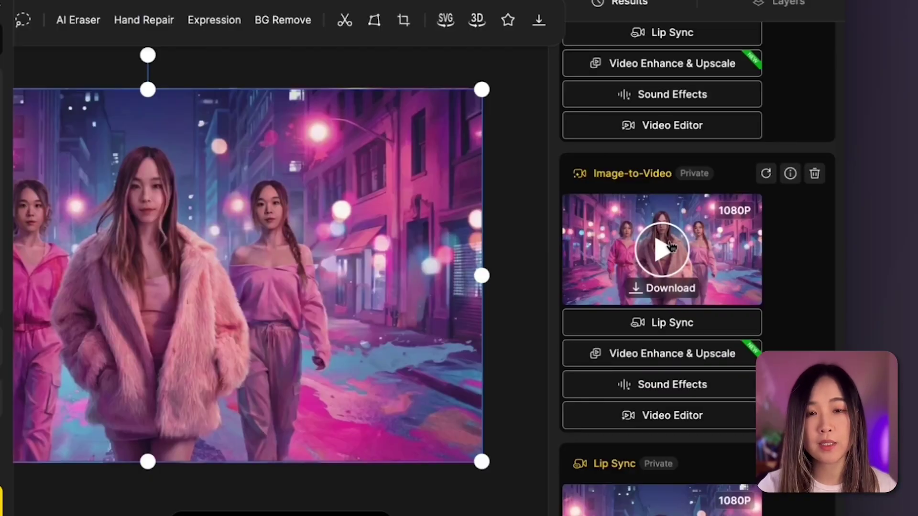
{"action": "left_click", "coordinate": [679, 334]}
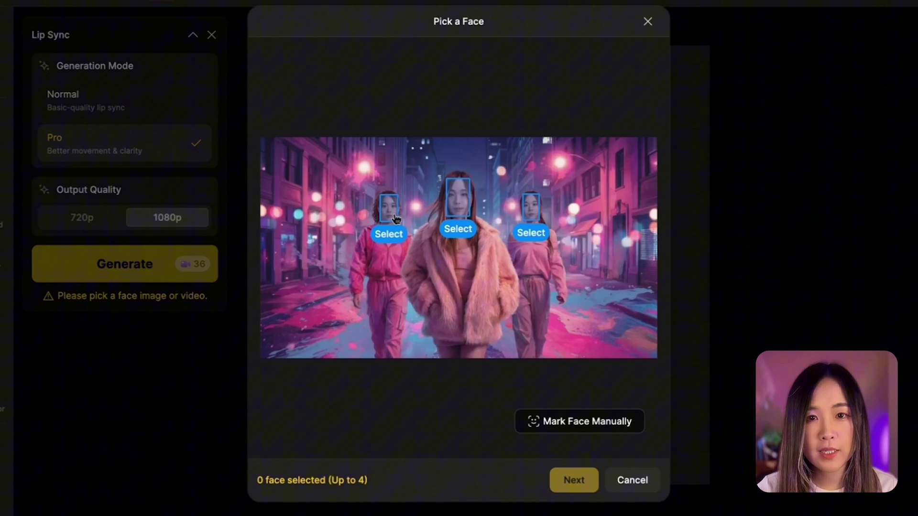
{"action": "left_click", "coordinate": [387, 226]}
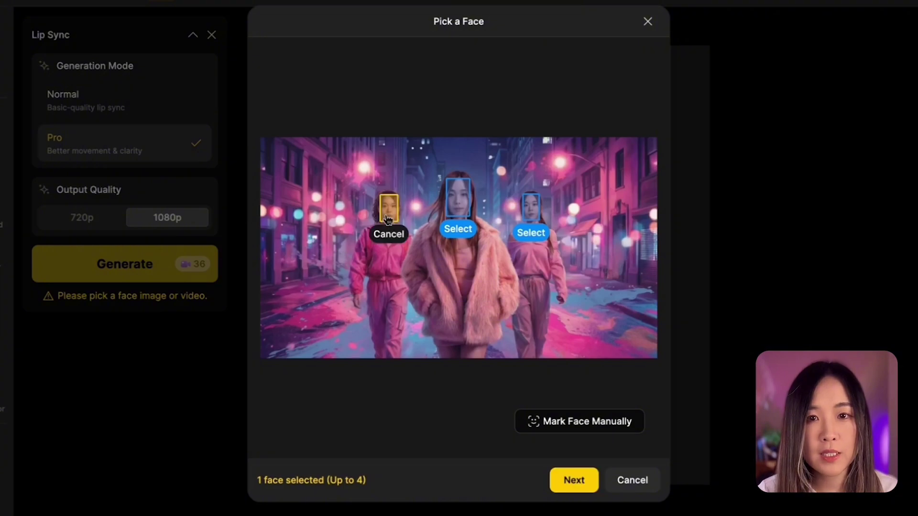
{"action": "left_click", "coordinate": [570, 483]}
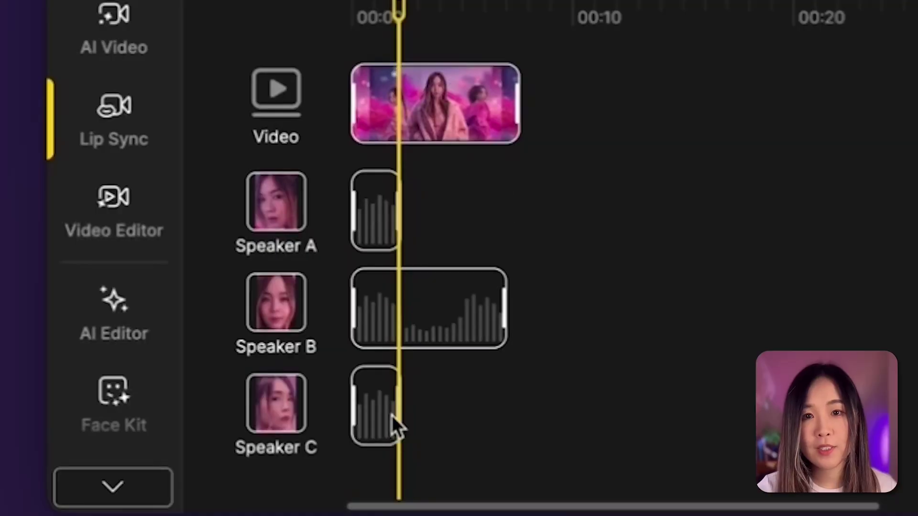
Step: Move Speaker A's second audio clip to start at about 5 seconds and shift the playhead toward the video clip's end
{"action": "left_click", "coordinate": [509, 55]}
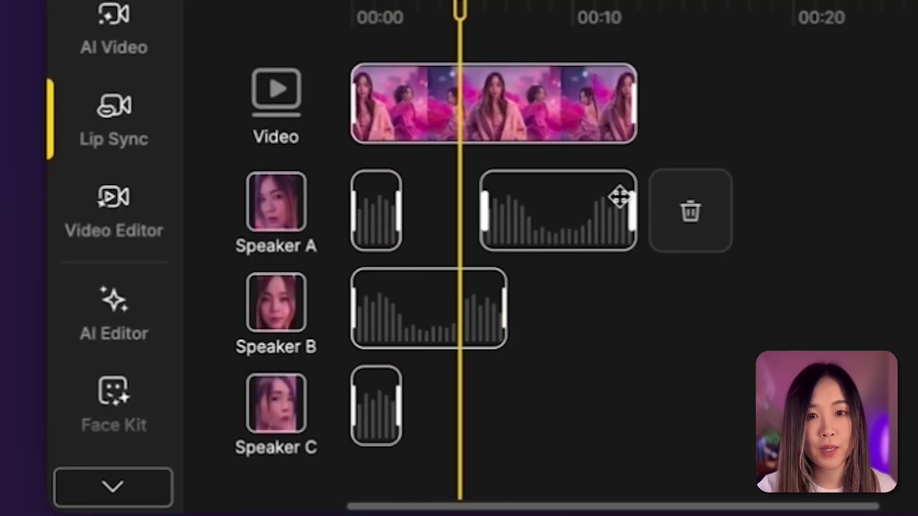
{"action": "left_click_drag", "start_coordinate": [619, 196], "coordinate": [586, 200]}
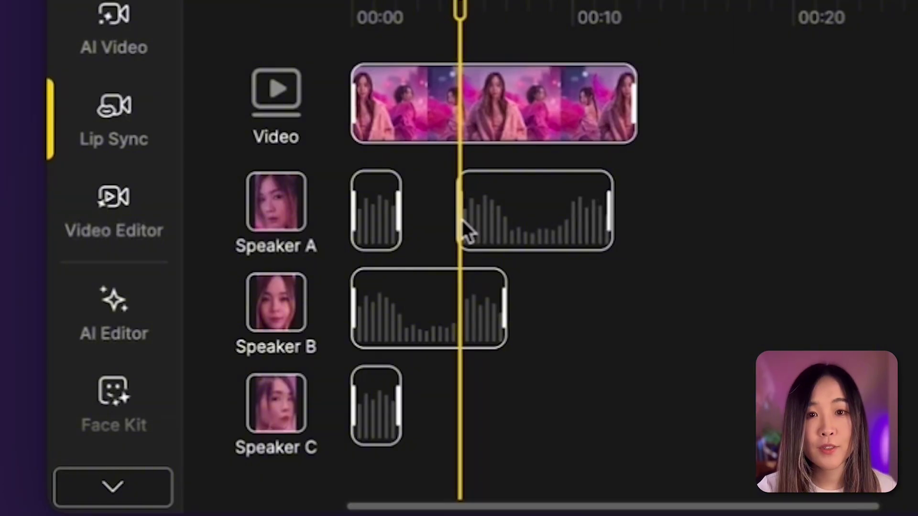
{"action": "left_click_drag", "start_coordinate": [467, 25], "coordinate": [635, 19]}
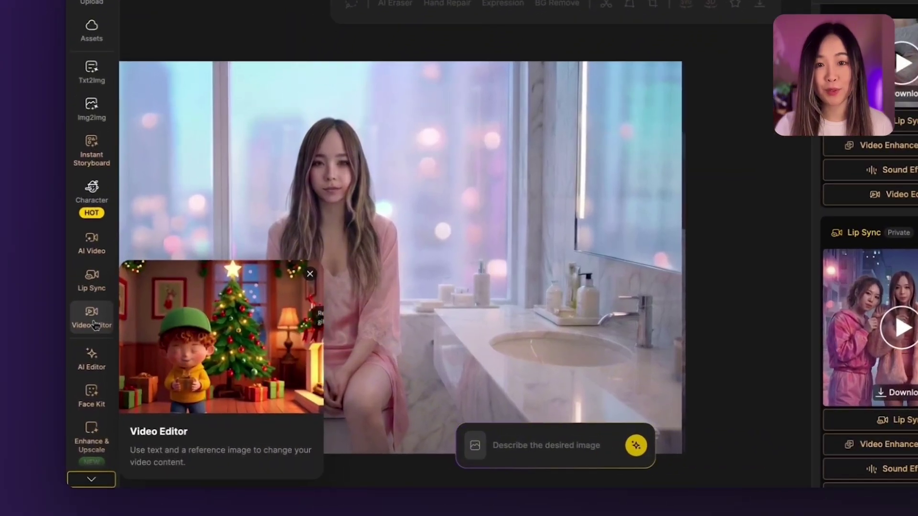
Step: Start a Video Editor edit with the Kling Video O1 model and load the three-women street walk video
{"action": "left_click", "coordinate": [95, 325]}
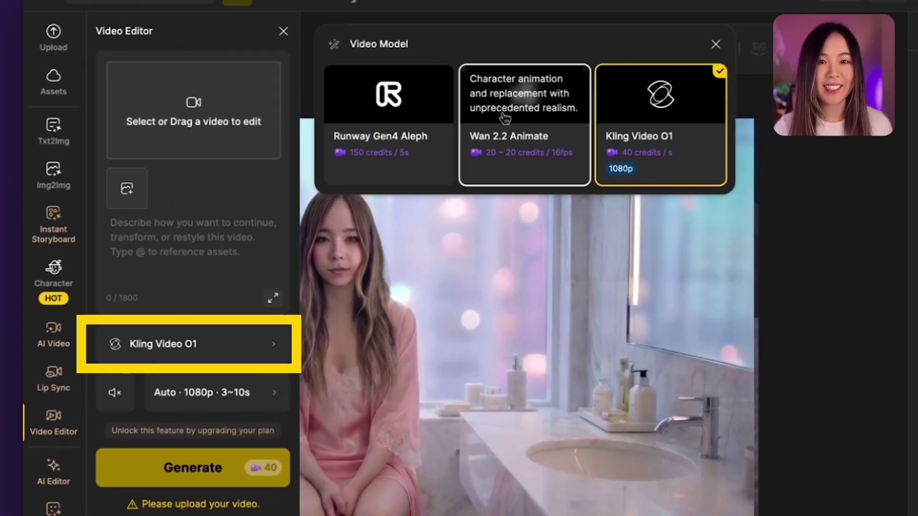
{"action": "left_click", "coordinate": [679, 133]}
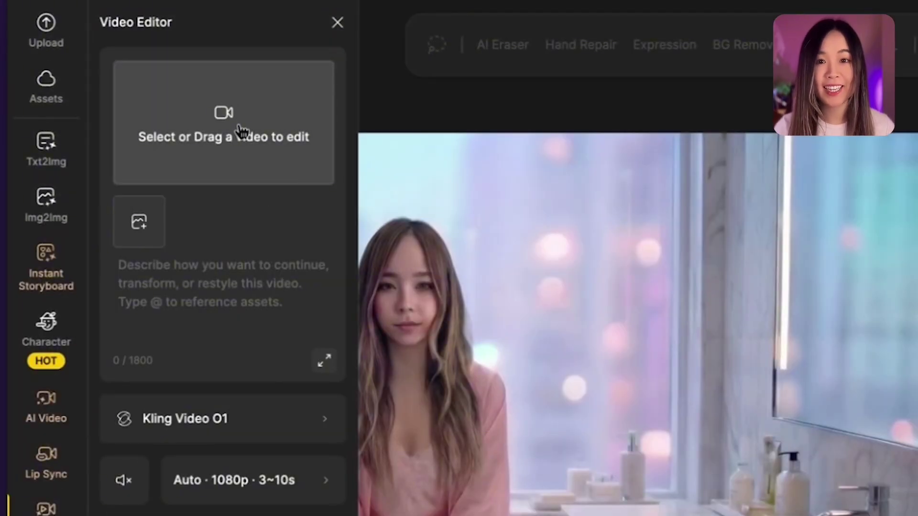
{"action": "left_click", "coordinate": [241, 131]}
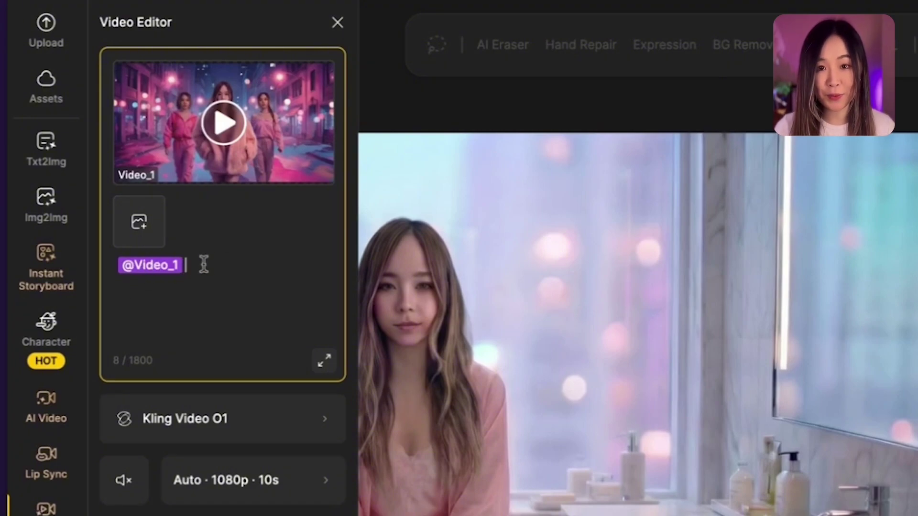
Step: Try adding the seated woman image and the empty neon street image as references in the video edit prompt
{"action": "left_click", "coordinate": [138, 223]}
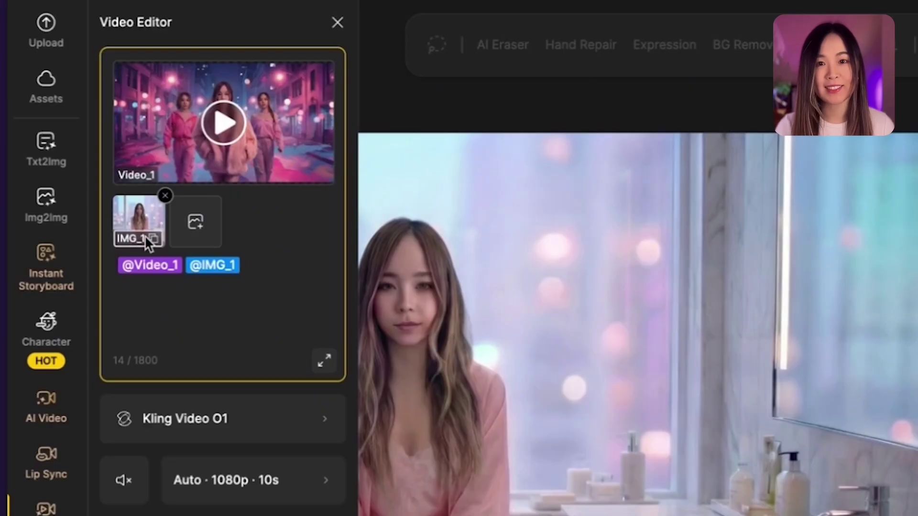
{"action": "key", "text": "ctrl+v"}
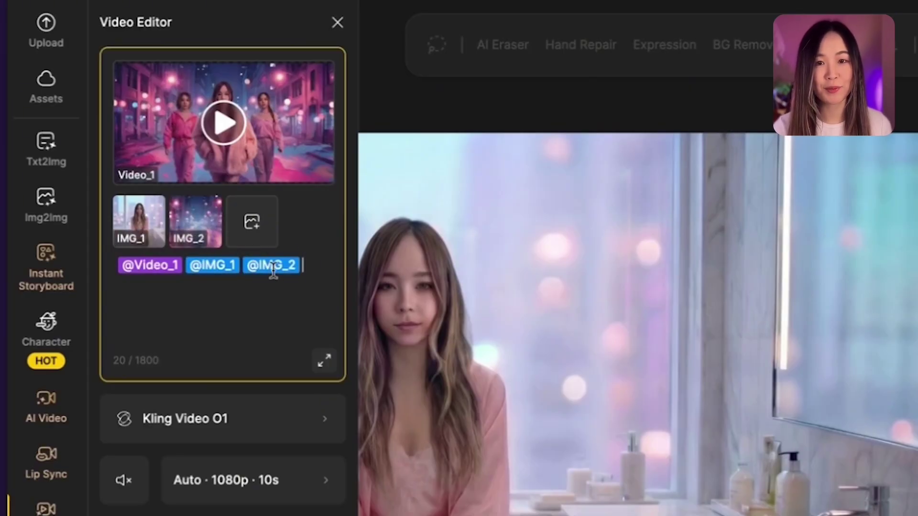
{"action": "type", "text": "@"}
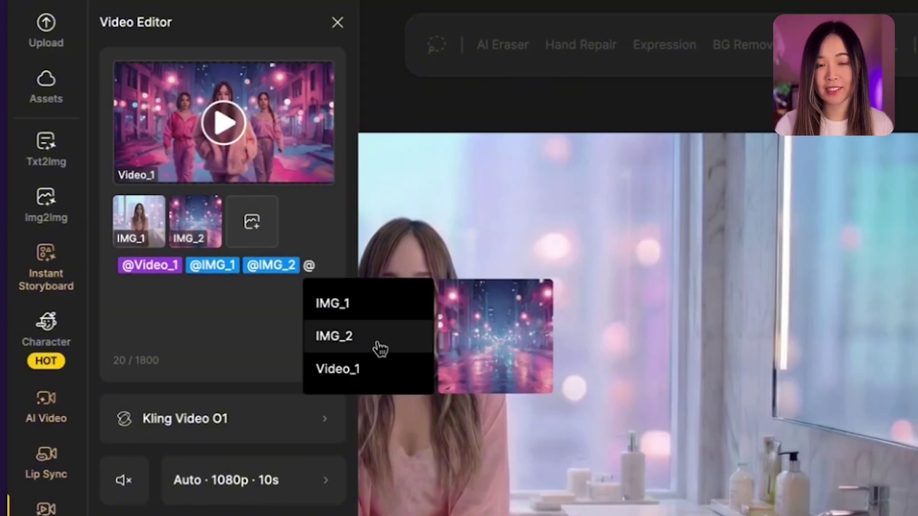
{"action": "left_click", "coordinate": [324, 272]}
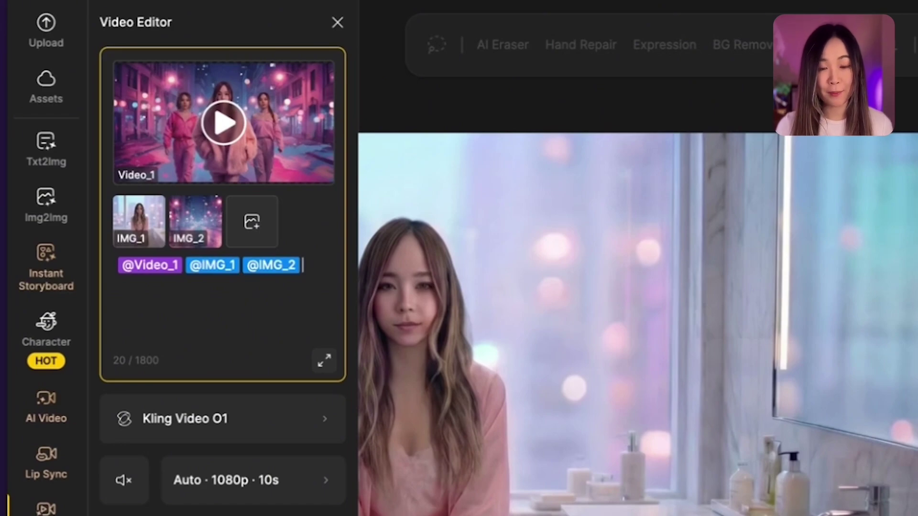
{"action": "key", "text": "BackSpace"}
{"action": "key", "text": "BackSpace"}
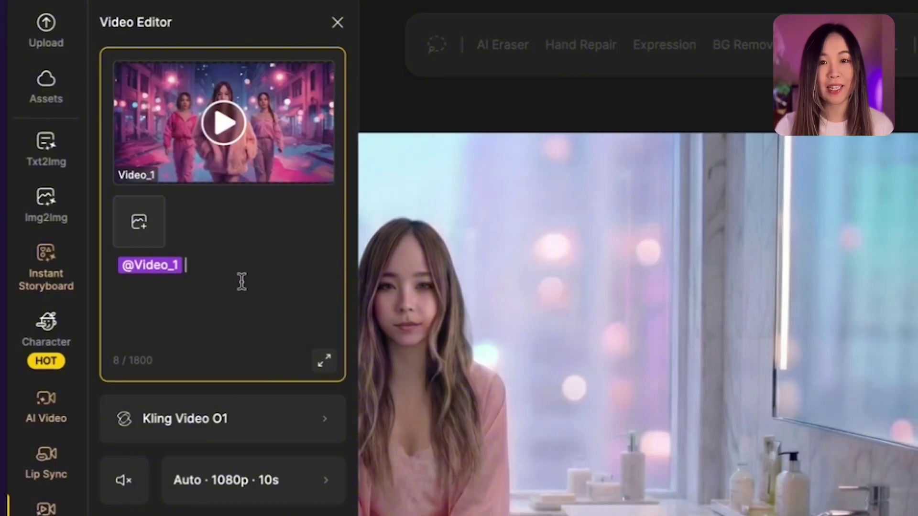
Step: Generate a video edit with the prompt "Remove the two women walking on the side and only keep the middle woman"
{"action": "type", "text": "Remove the two women walking on the side and only keep the middle woman"}
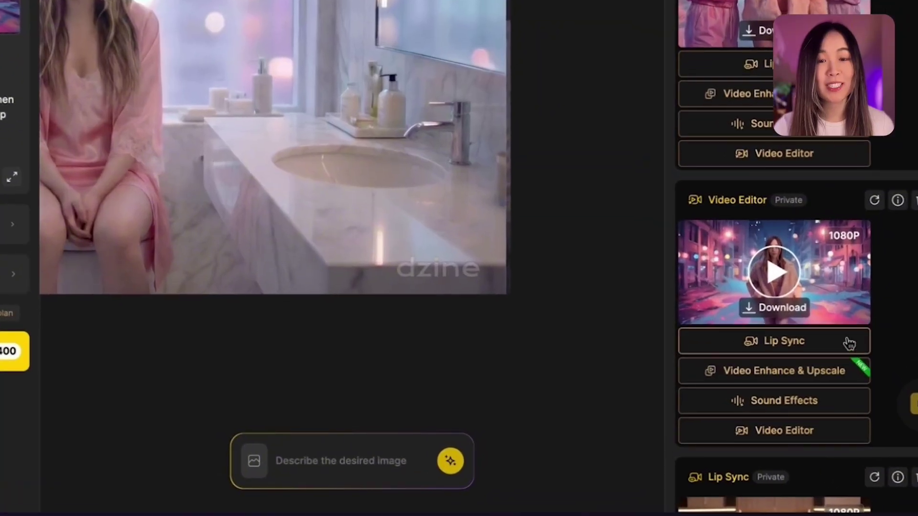
{"action": "left_click", "coordinate": [735, 377]}
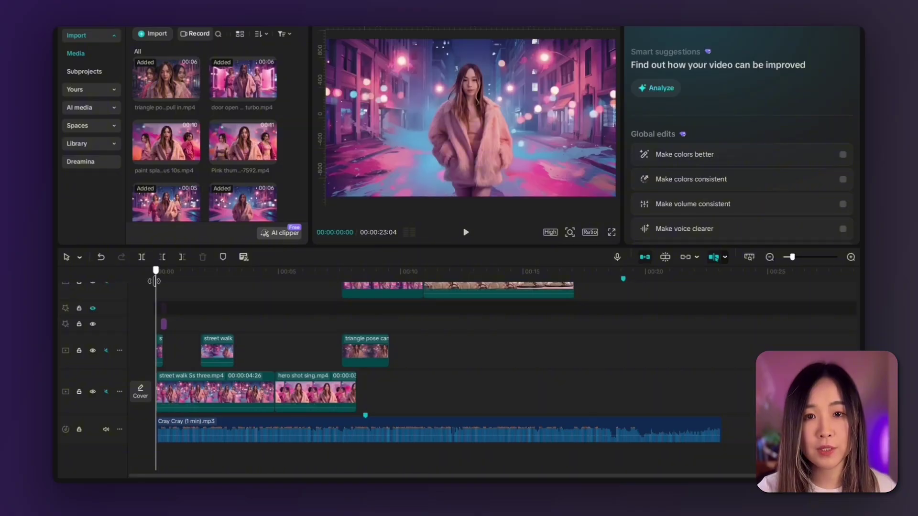
Step: Switch to the CapCut project and examine the opening street walk clips about 5 frames into the timeline
{"action": "mouse_move", "coordinate": [154, 281]}
{"action": "left_mouse_down"}
{"action": "mouse_move", "coordinate": [171, 288]}
{"action": "mouse_move", "coordinate": [161, 288]}
{"action": "left_mouse_up"}
{"action": "scroll", "coordinate": [185, 367], "scroll_direction": "up", "scroll_amount": 5}
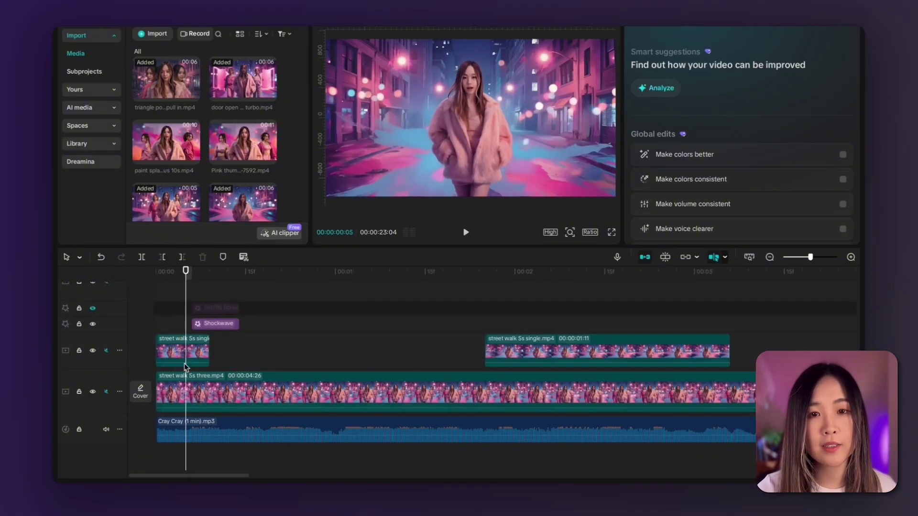